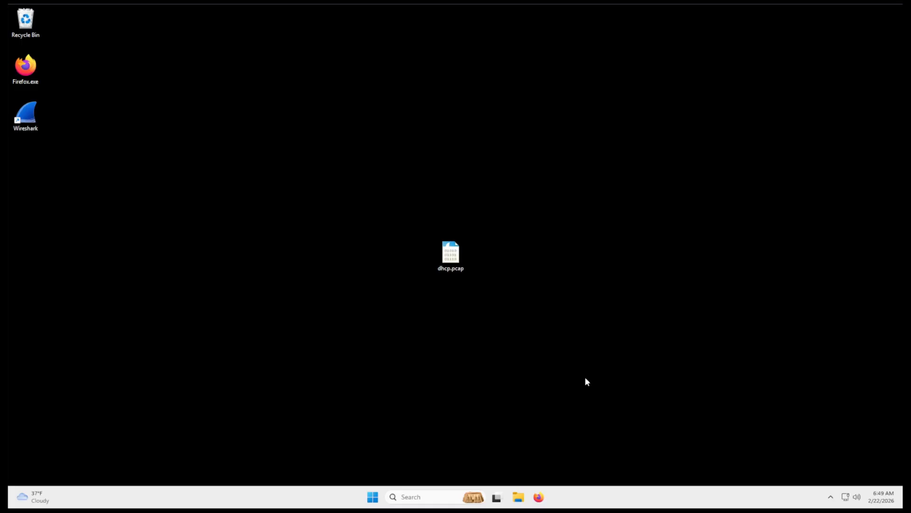
# - Switch to Firefox, search the web for "wireshark example captures" and open the Wireshark Wiki SampleCaptures page
pyautogui.click(538, 497)
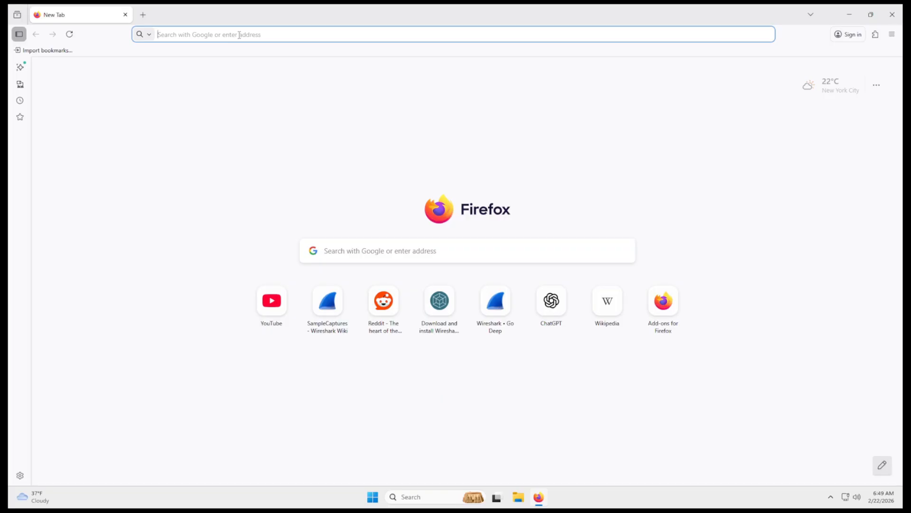
pyautogui.write('wireshark ')
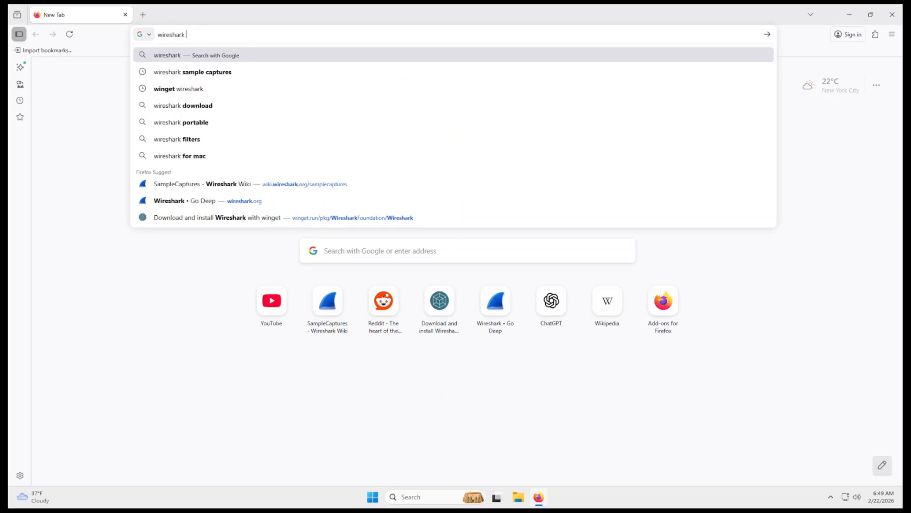
pyautogui.write('example captures')
pyautogui.press('Return')
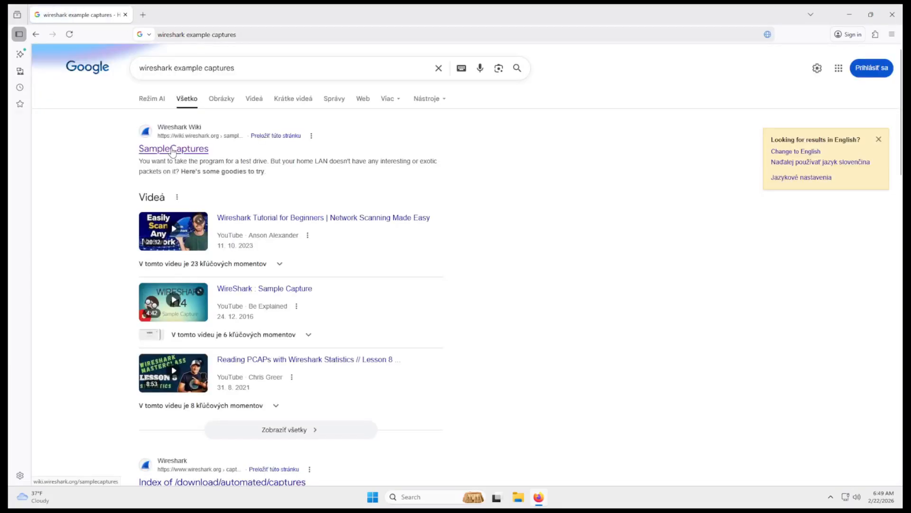
pyautogui.click(172, 150)
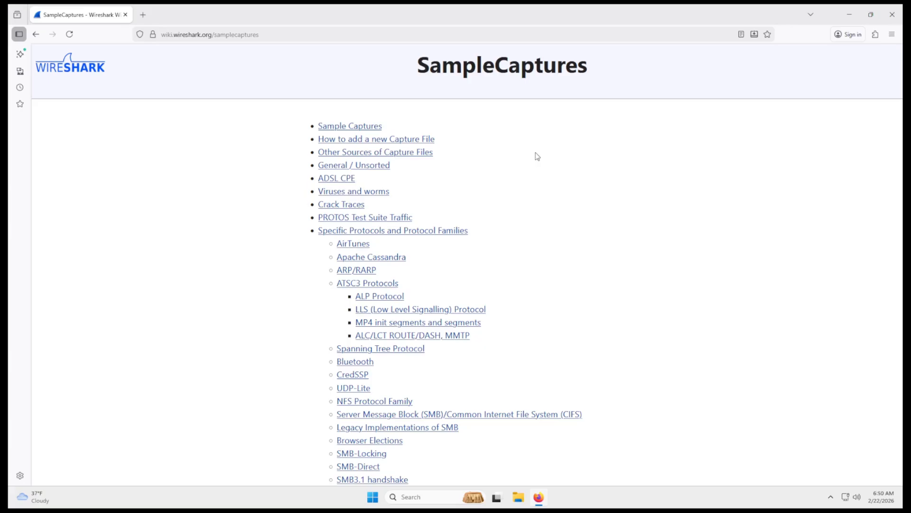
# - Look through the list of protocols on the SampleCaptures page, return to its beginning and close the browser
pyautogui.scroll(-10, 538, 156)
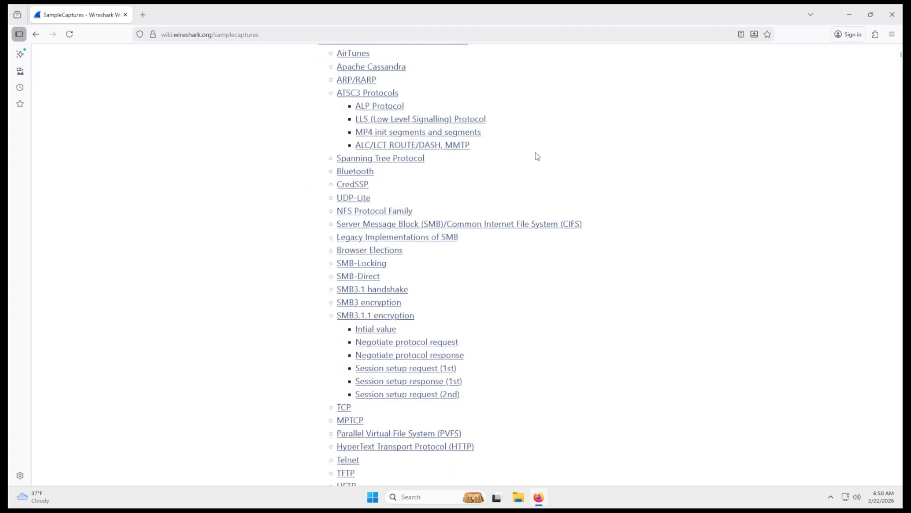
pyautogui.scroll(-3, 540, 156)
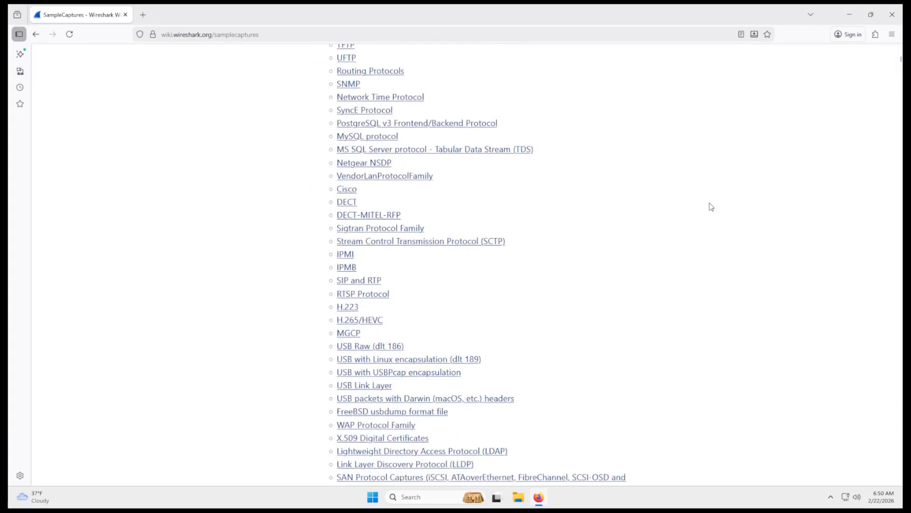
pyautogui.press('Home')
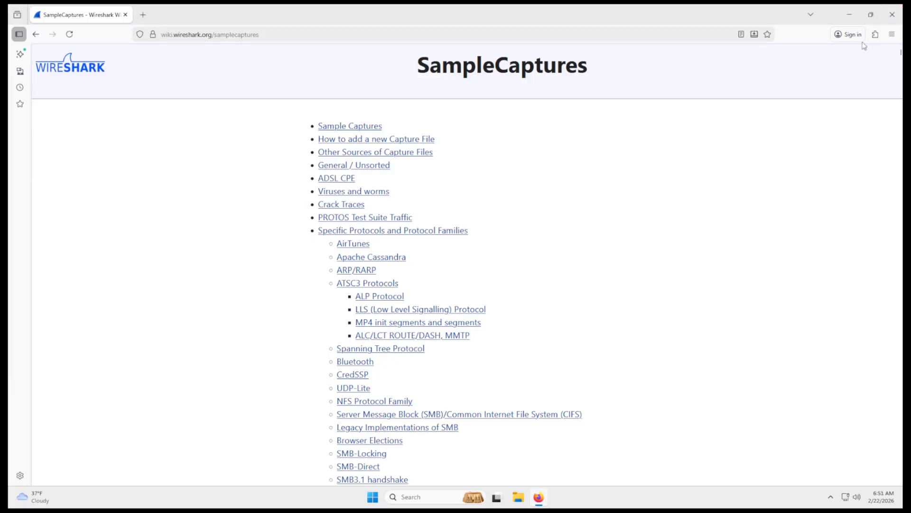
pyautogui.click(893, 15)
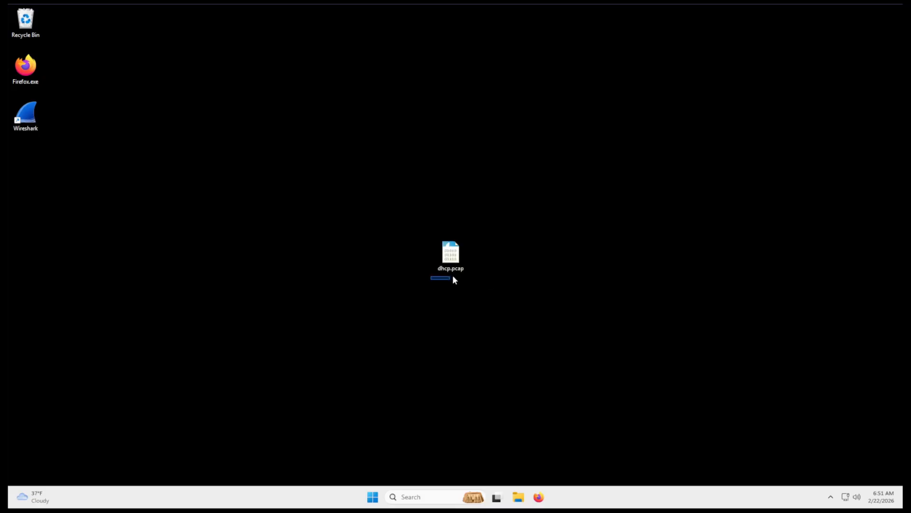
# - Open dhcp.pcap from the desktop in Wireshark and go through its four DHCP packets one by one
pyautogui.moveTo(473, 272)
pyautogui.mouseDown()
pyautogui.moveTo(478, 267)
pyautogui.moveTo(468, 271)
pyautogui.mouseUp()
pyautogui.doubleClick(452, 257)
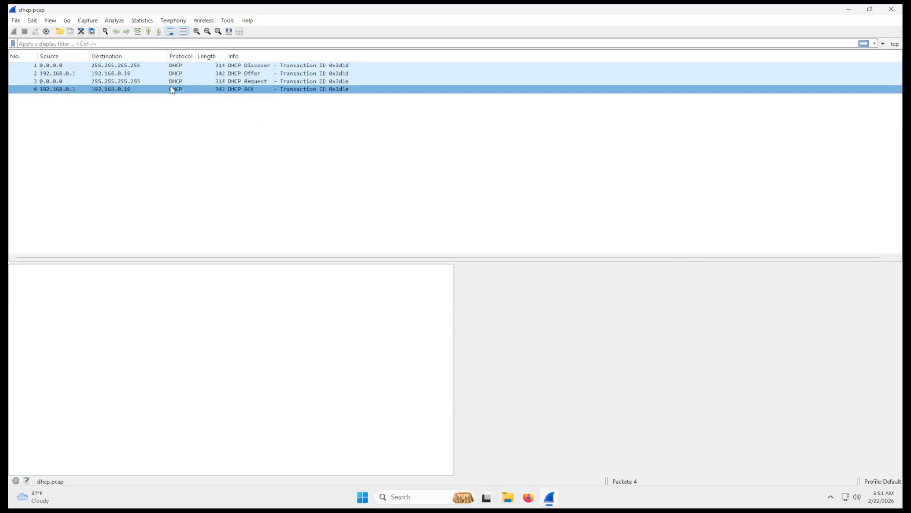
pyautogui.click(197, 65)
pyautogui.click(198, 73)
pyautogui.click(199, 81)
pyautogui.click(198, 89)
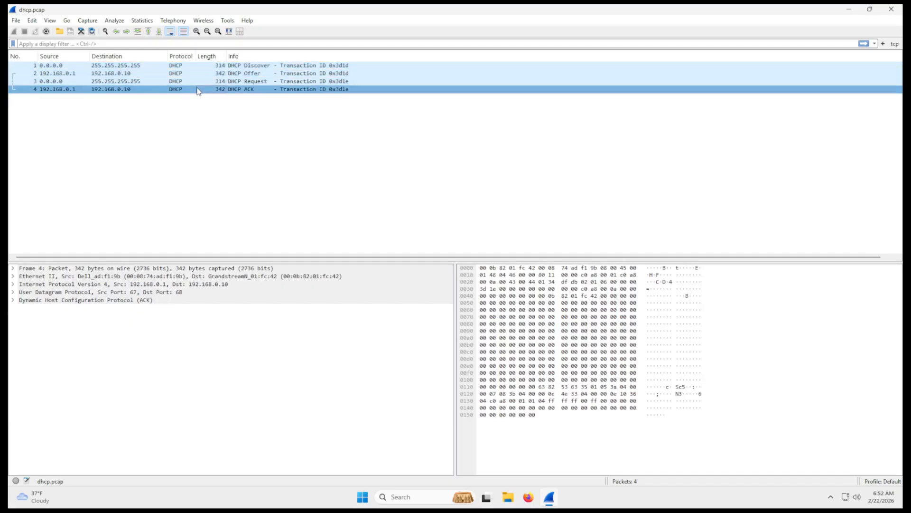
pyautogui.click(194, 73)
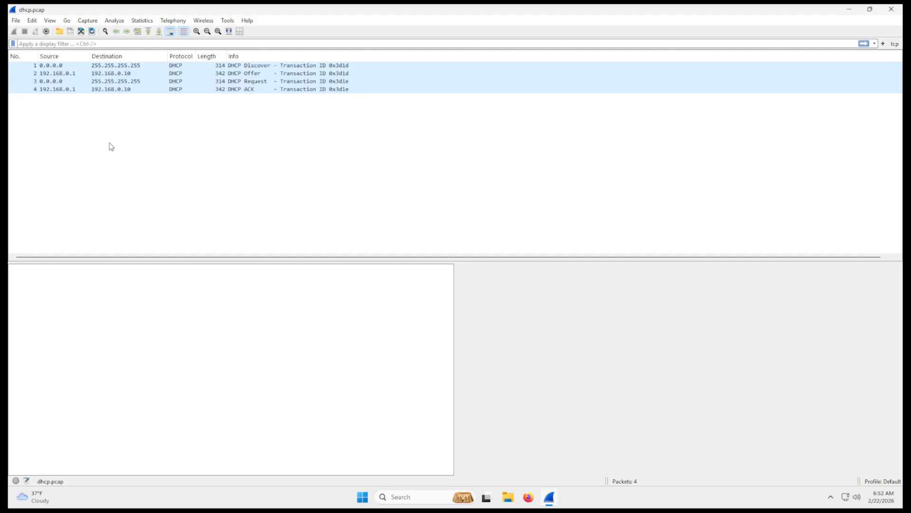
# - View the capture file properties of dhcp.pcap in a widened window, examining the packet statistics, capture times and file details
pyautogui.click(27, 482)
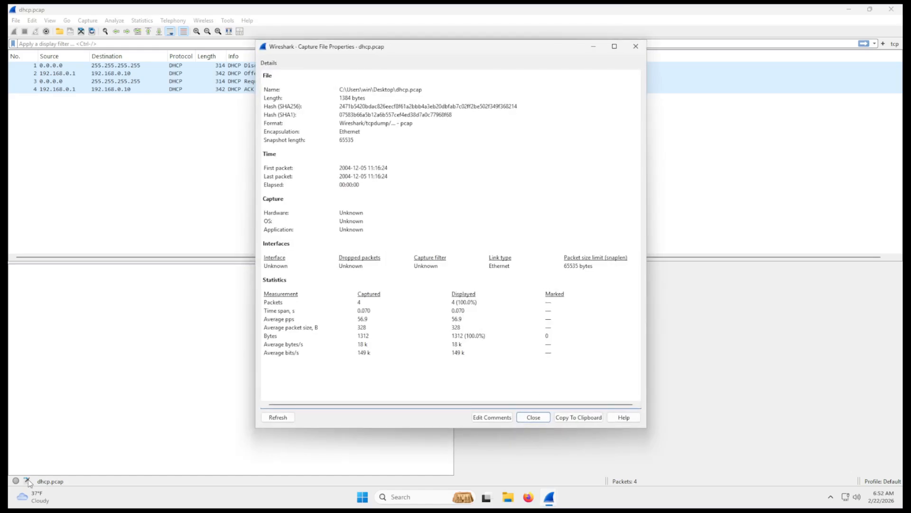
pyautogui.moveTo(647, 89); pyautogui.dragTo(773, 89)
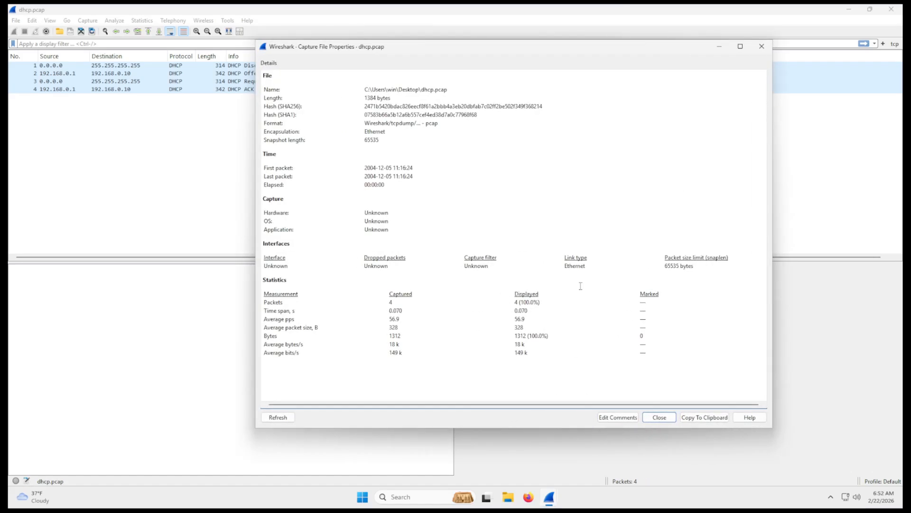
pyautogui.moveTo(402, 302)
pyautogui.mouseDown()
pyautogui.moveTo(386, 304)
pyautogui.moveTo(402, 312)
pyautogui.mouseUp()
pyautogui.moveTo(417, 185); pyautogui.dragTo(388, 167)
pyautogui.moveTo(387, 132); pyautogui.dragTo(375, 97)
pyautogui.click(398, 101)
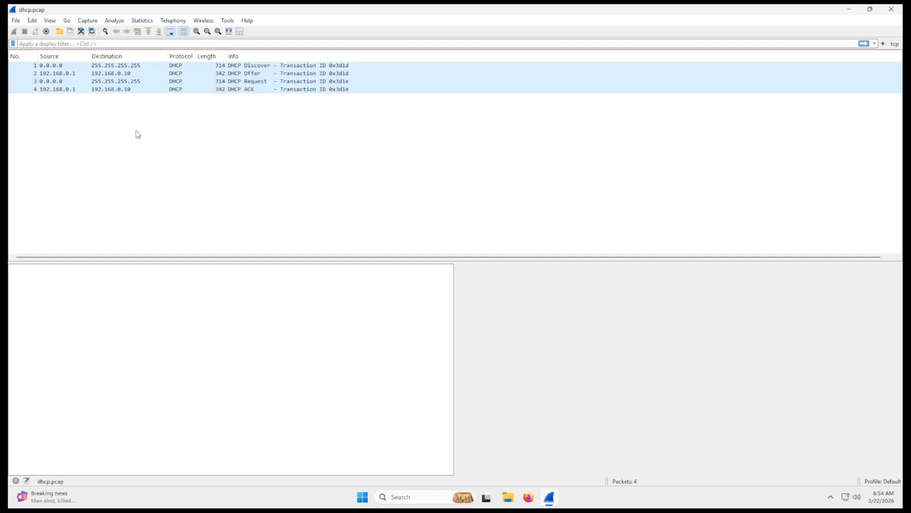
# - Examine the DHCP Discover packet by expanding its Dynamic Host Configuration Protocol details and checking the Option 53 message type
pyautogui.click(60, 80)
pyautogui.click(73, 67)
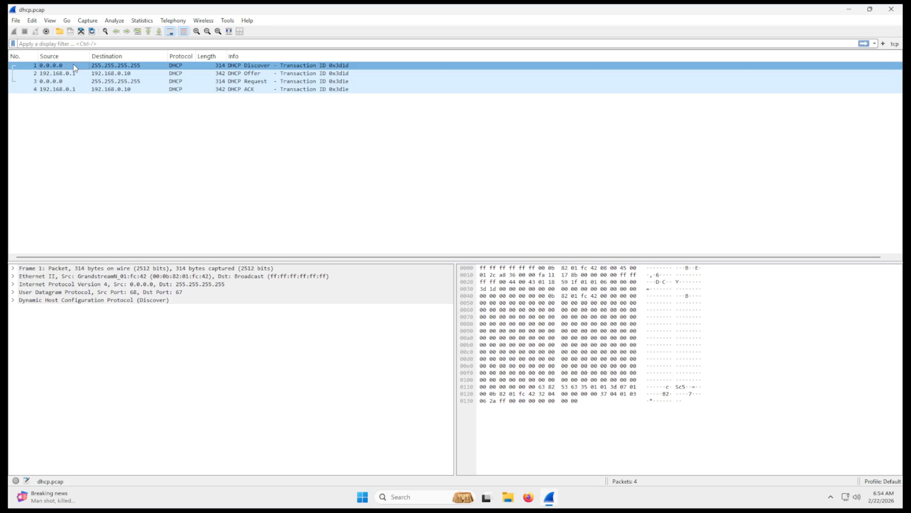
pyautogui.click(12, 301)
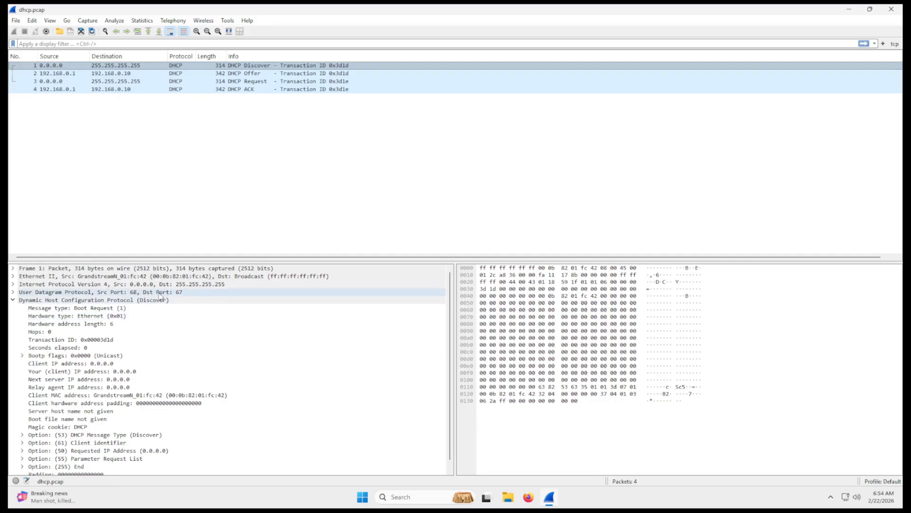
pyautogui.scroll(-1, 161, 301)
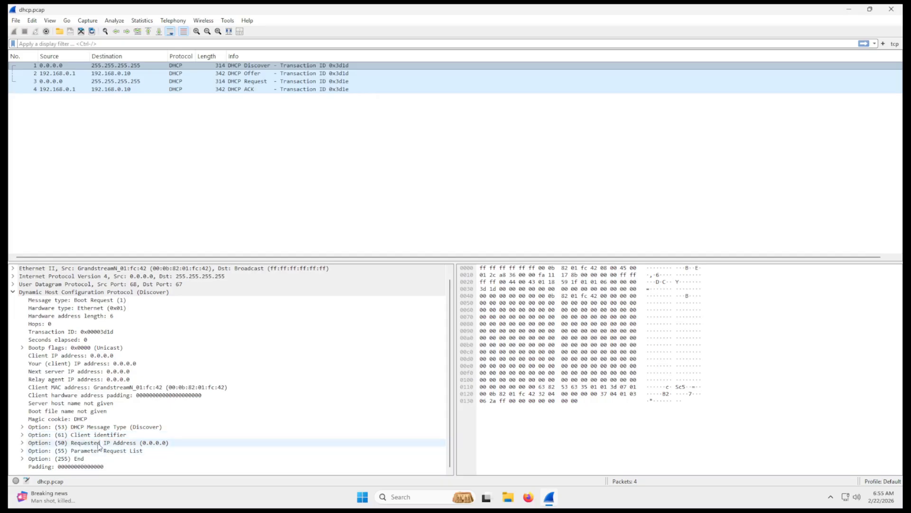
pyautogui.click(22, 426)
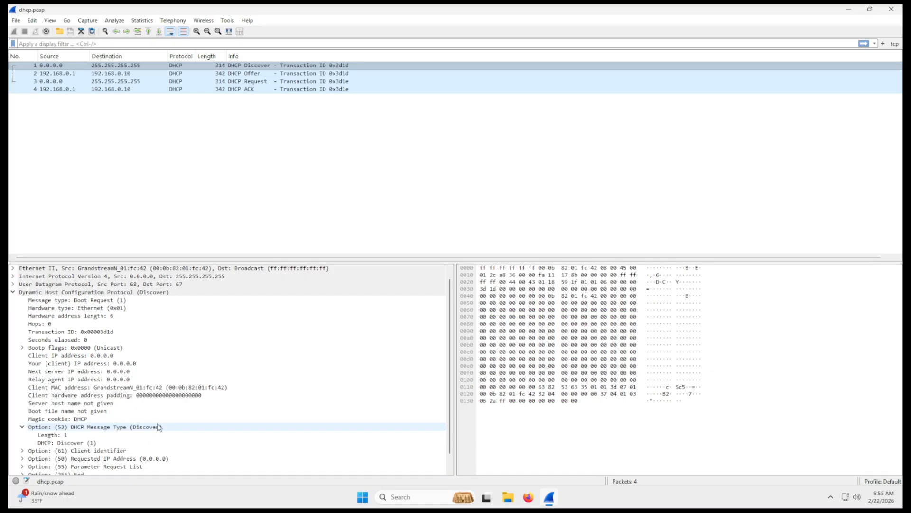
pyautogui.click(22, 427)
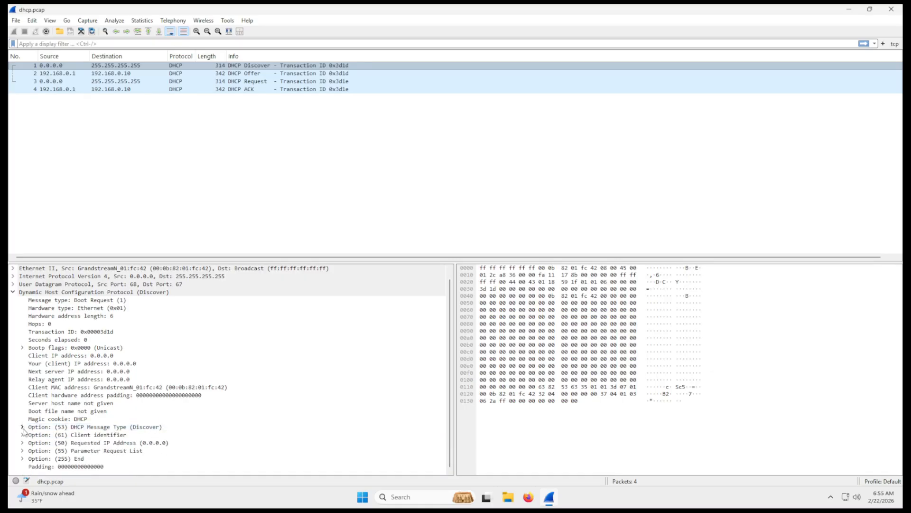
pyautogui.click(102, 183)
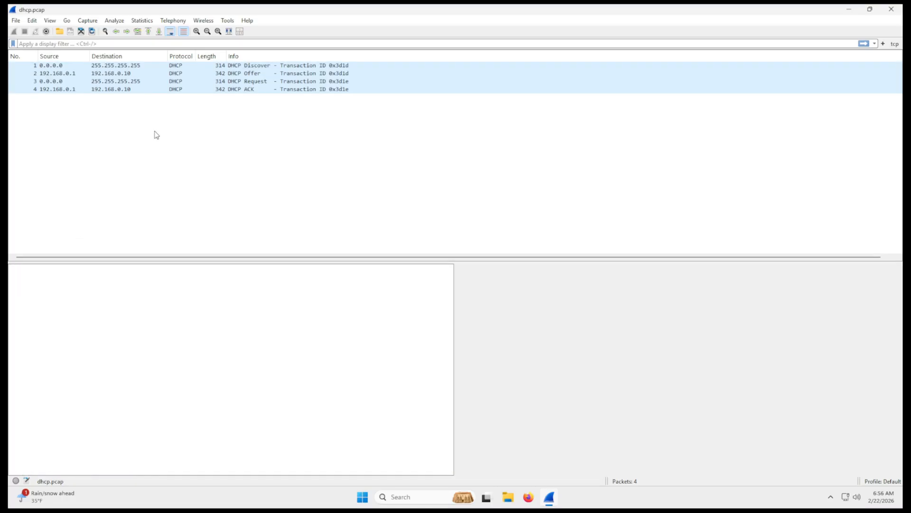
# - Inspect the DHCP Offer packet's IP Address Lease Time under Option 51
pyautogui.click(135, 73)
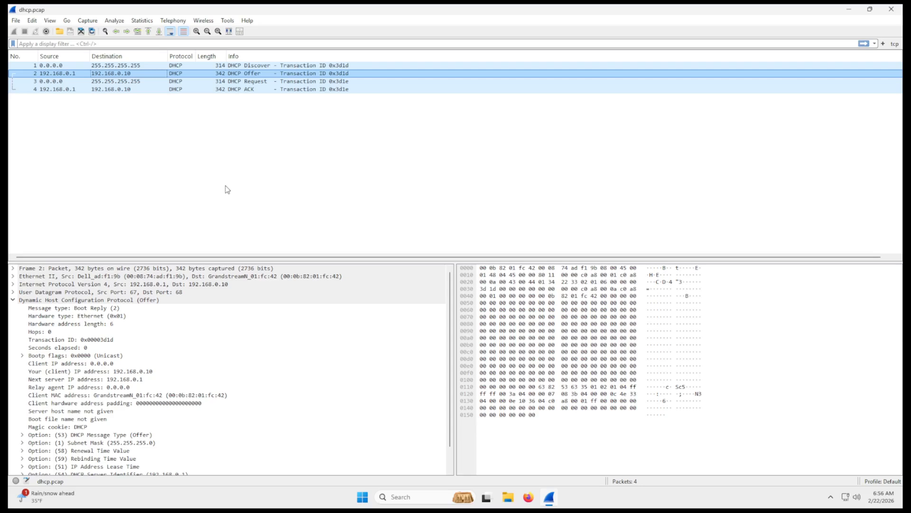
pyautogui.scroll(-1, 143, 332)
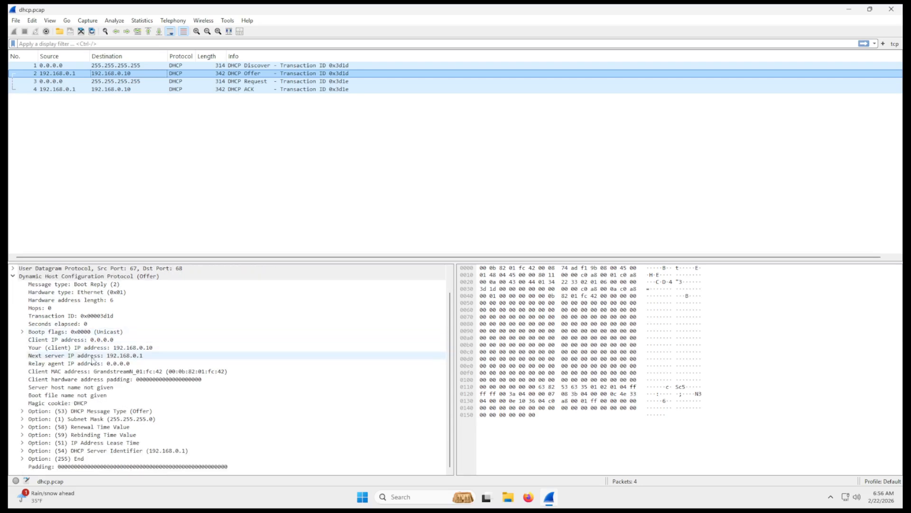
pyautogui.click(22, 442)
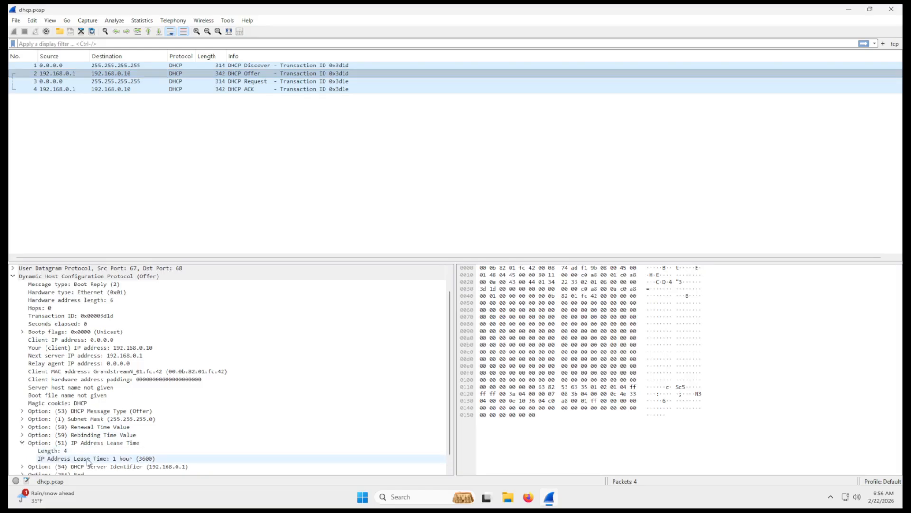
pyautogui.click(101, 457)
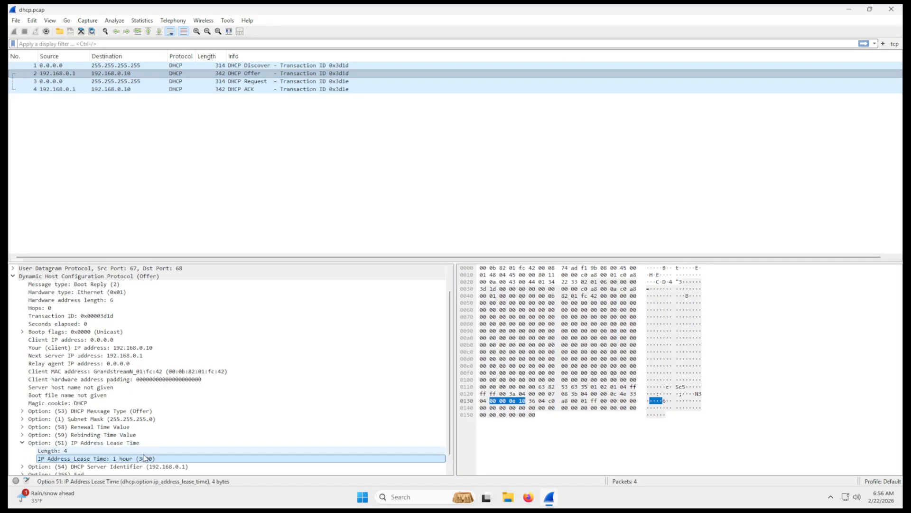
# - Inspect the Offer packet's DHCP Server Identifier under Option 54, collapse the lease time option and deselect the packet
pyautogui.scroll(-1, 102, 444)
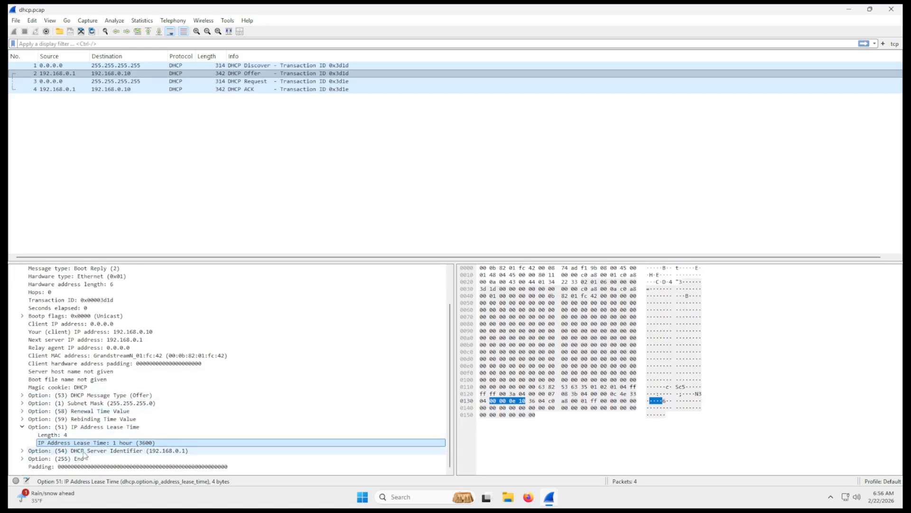
pyautogui.click(22, 451)
pyautogui.click(82, 450)
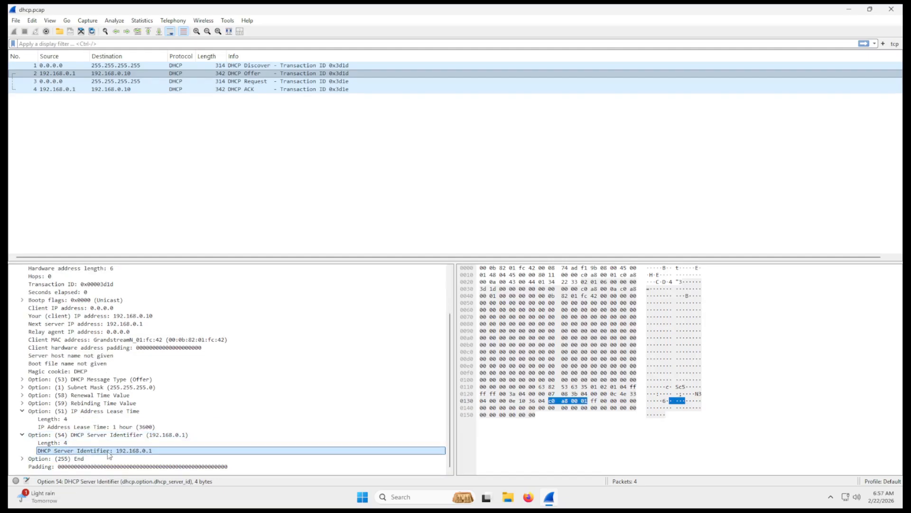
pyautogui.click(22, 411)
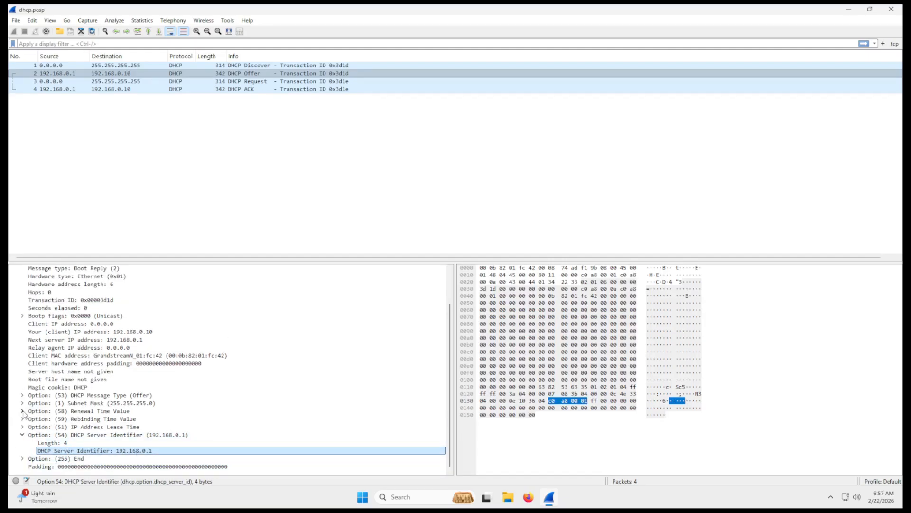
pyautogui.click(107, 219)
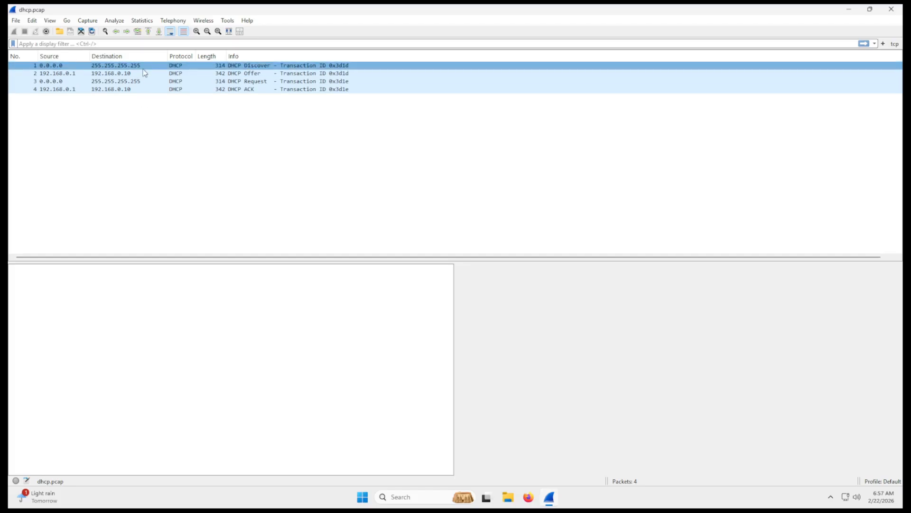
# - Step through the Discover, Offer, Request and ACK packets and read the protocol details of the ACK
pyautogui.click(143, 67)
pyautogui.click(130, 73)
pyautogui.click(132, 81)
pyautogui.click(129, 89)
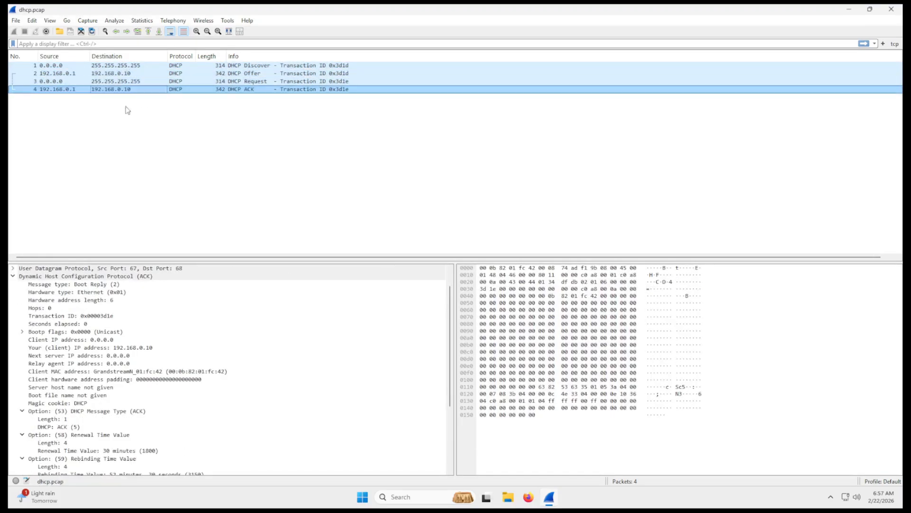
pyautogui.scroll(-5, 132, 361)
pyautogui.scroll(6, 132, 362)
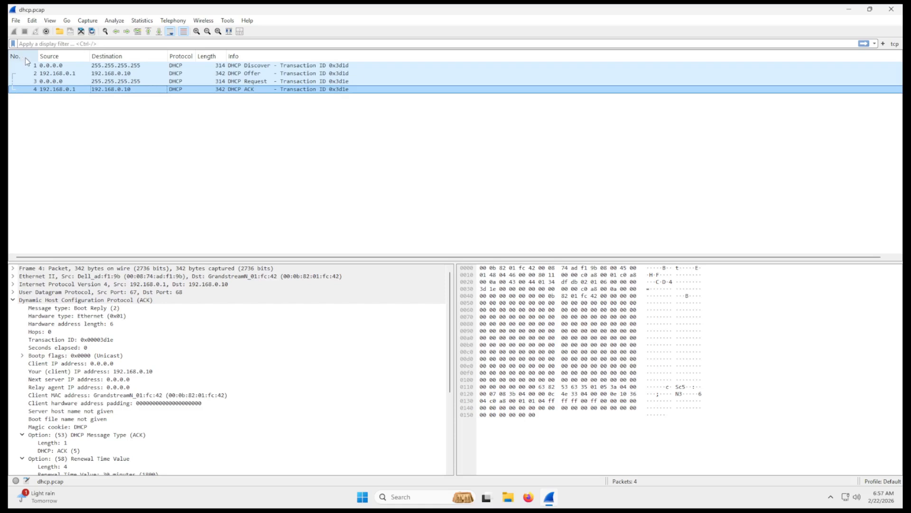
# - Compare the addresses, transaction IDs and DHCP options of the packets by switching between Request, Offer, ACK and Discover
pyautogui.click(28, 81)
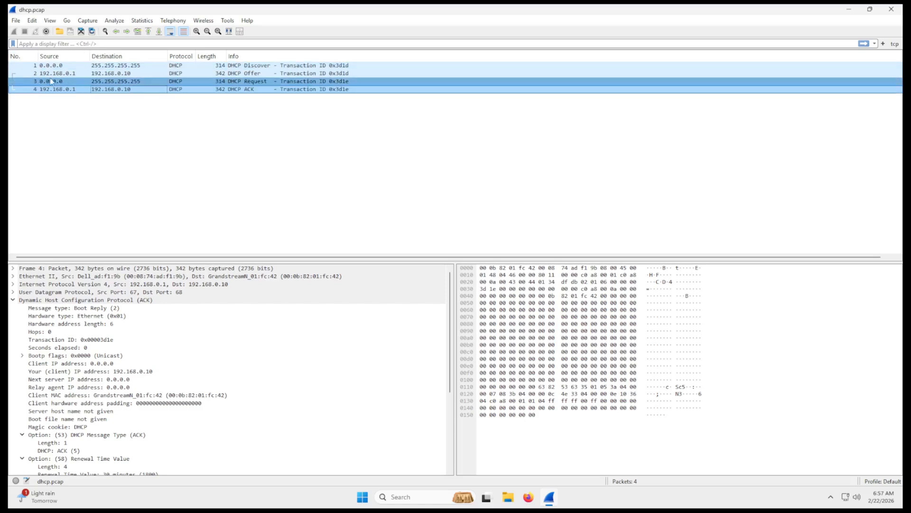
pyautogui.click(66, 73)
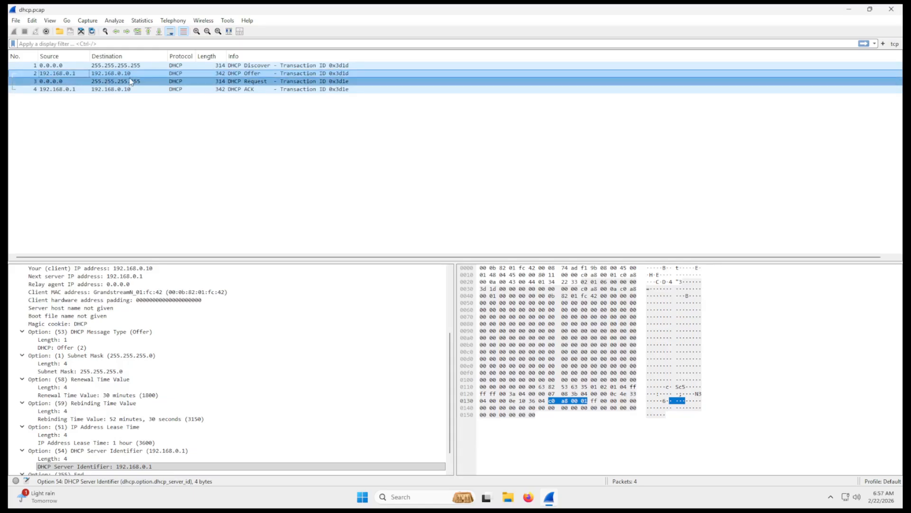
pyautogui.click(36, 90)
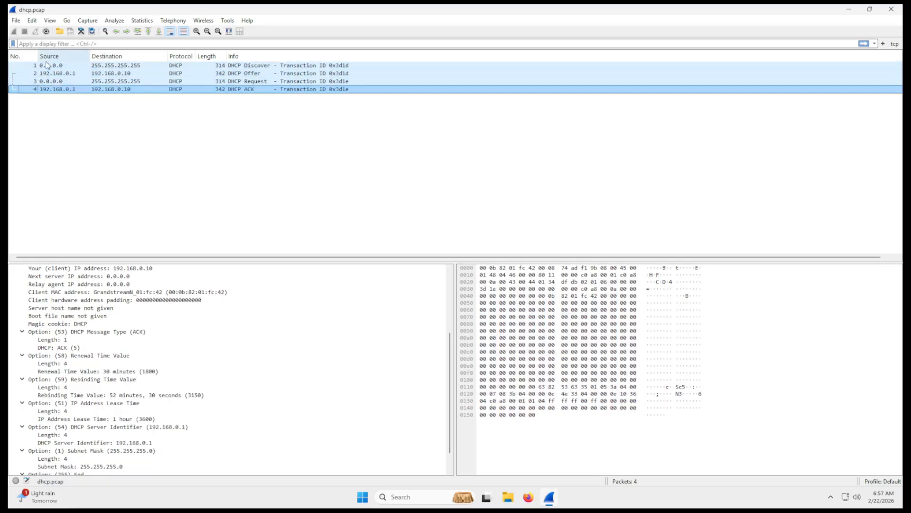
pyautogui.click(47, 65)
pyautogui.click(46, 74)
pyautogui.click(46, 68)
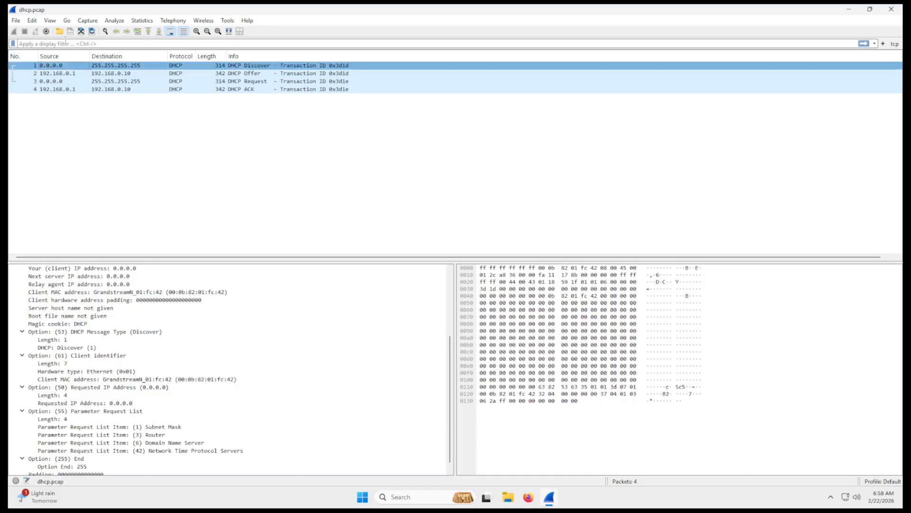
pyautogui.click(301, 73)
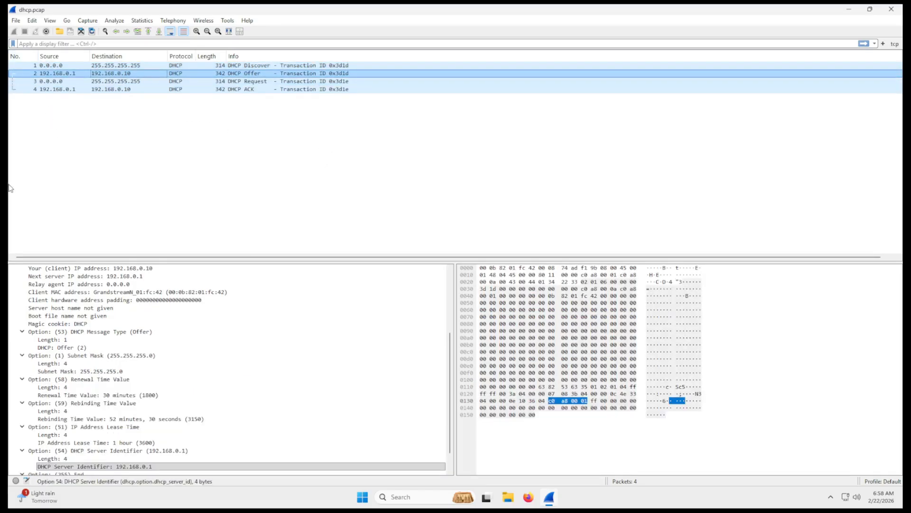
# - Follow the UDP stream of the DHCP Discover packet and examine its ASCII content
pyautogui.click(158, 66)
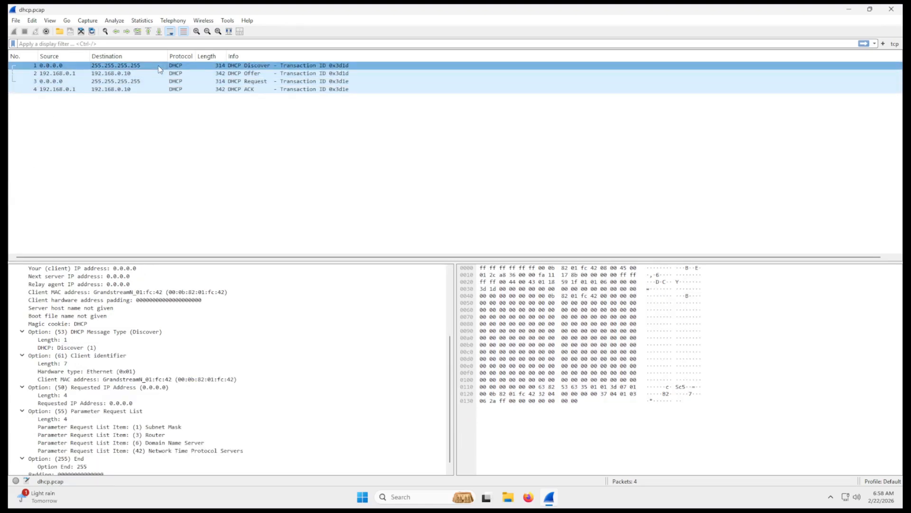
pyautogui.rightClick(158, 67)
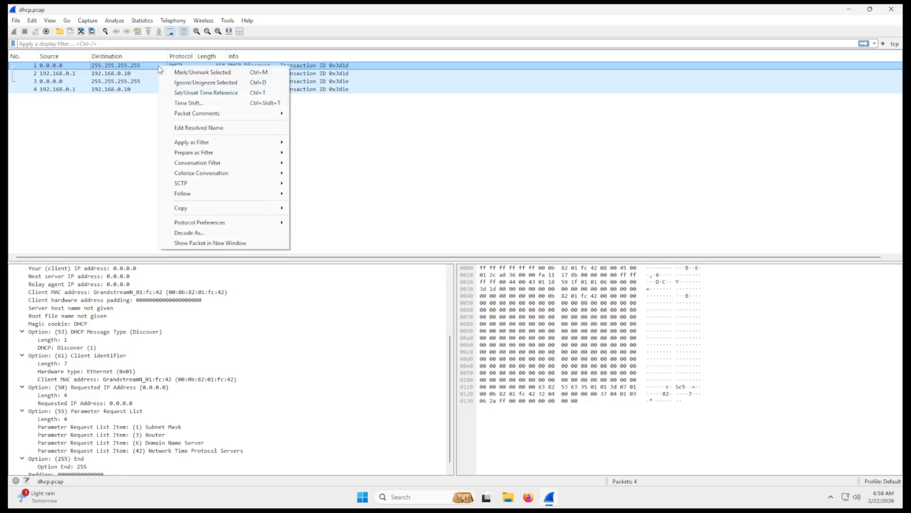
pyautogui.moveTo(279, 201)
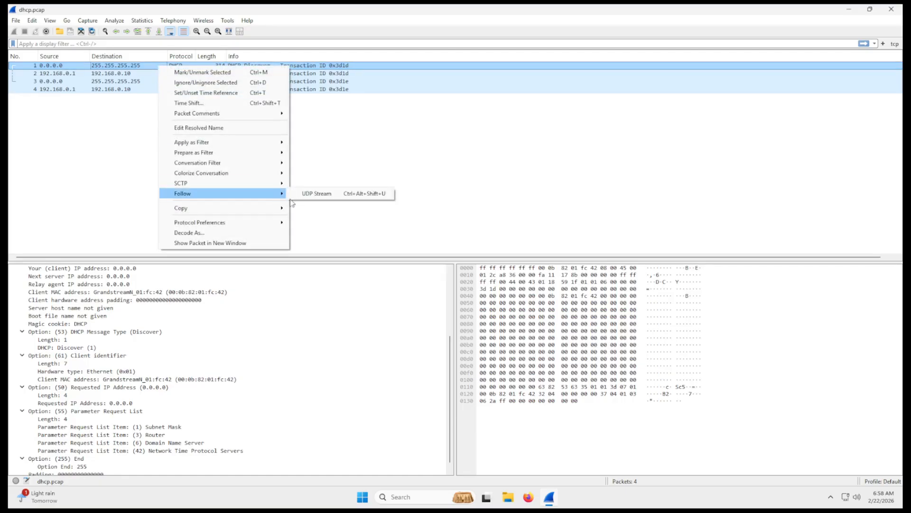
pyautogui.click(315, 194)
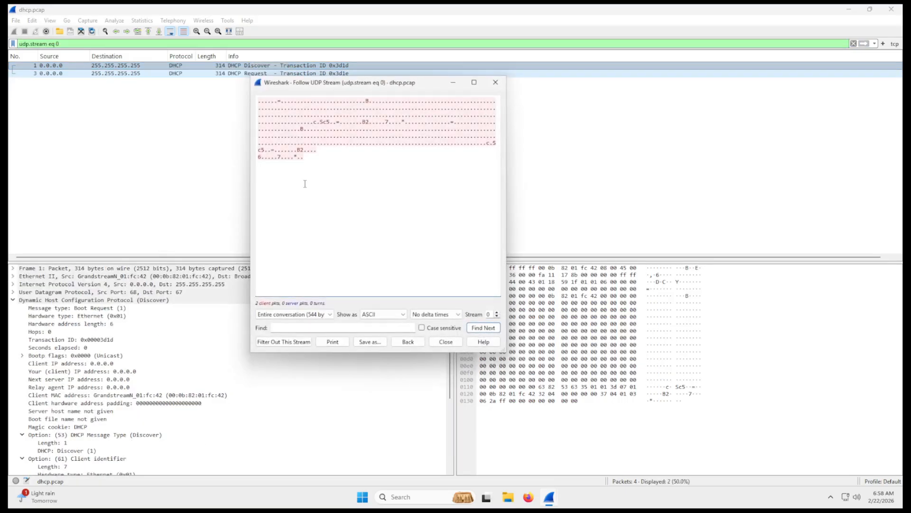
pyautogui.moveTo(309, 158); pyautogui.dragTo(233, 91)
pyautogui.click(326, 149)
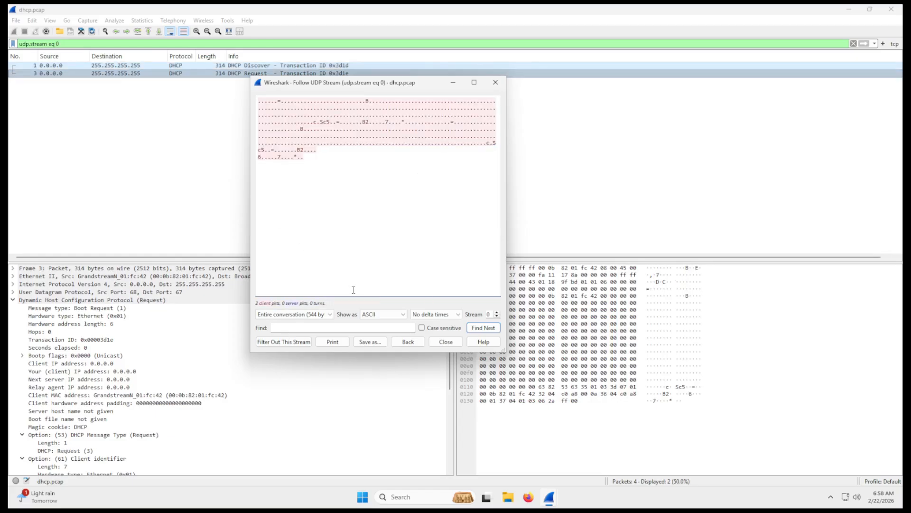
# - Compare the stream's client-to-broadcast and broadcast-to-client directions, ending with the entire conversation shown
pyautogui.click(309, 314)
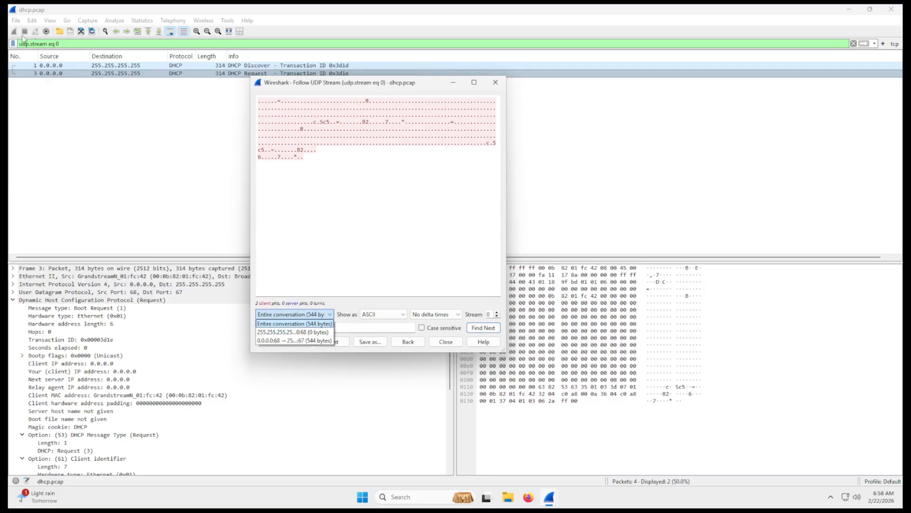
pyautogui.click(278, 340)
pyautogui.moveTo(326, 156); pyautogui.dragTo(264, 98)
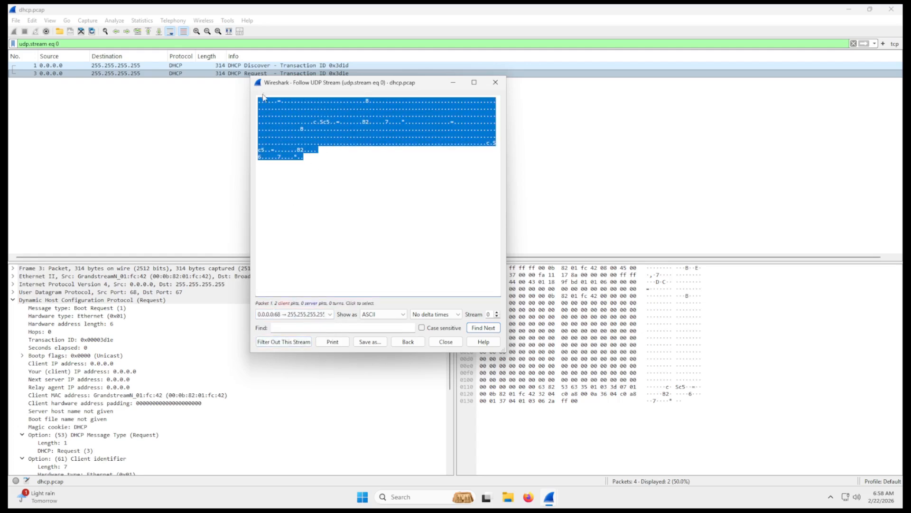
pyautogui.click(320, 315)
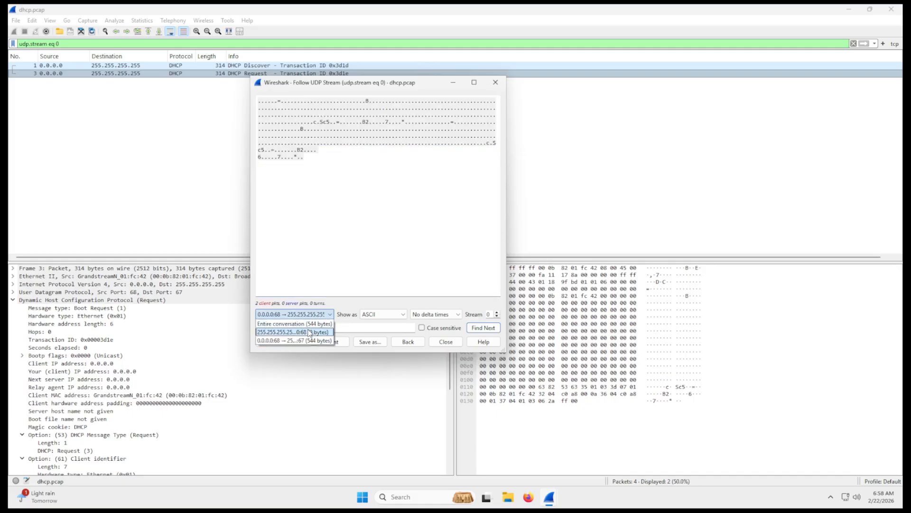
pyautogui.click(309, 332)
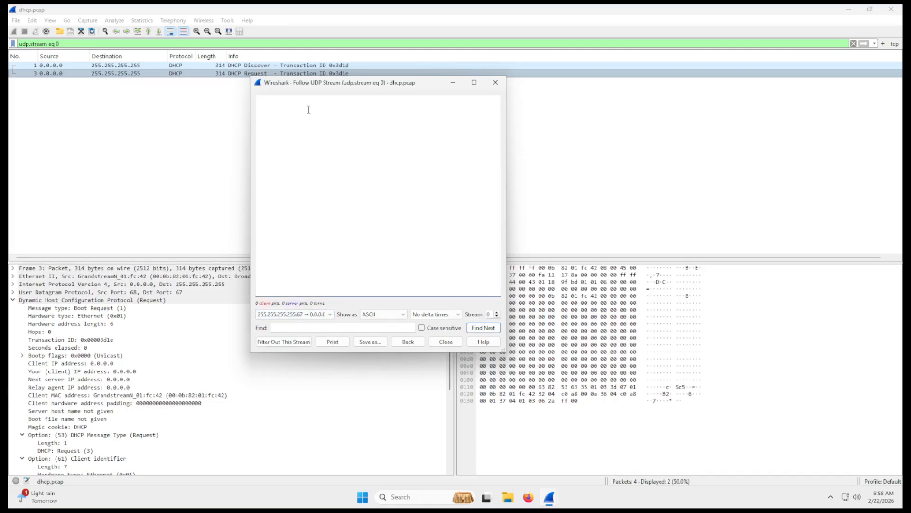
pyautogui.click(316, 314)
pyautogui.click(305, 324)
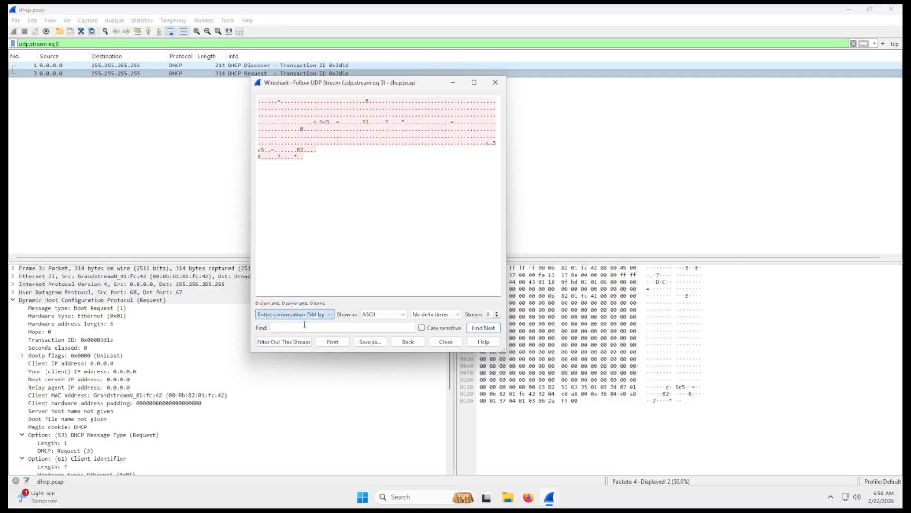
# - Show the followed stream as YAML and examine its peers and the entries for packets 1 and 3
pyautogui.click(379, 314)
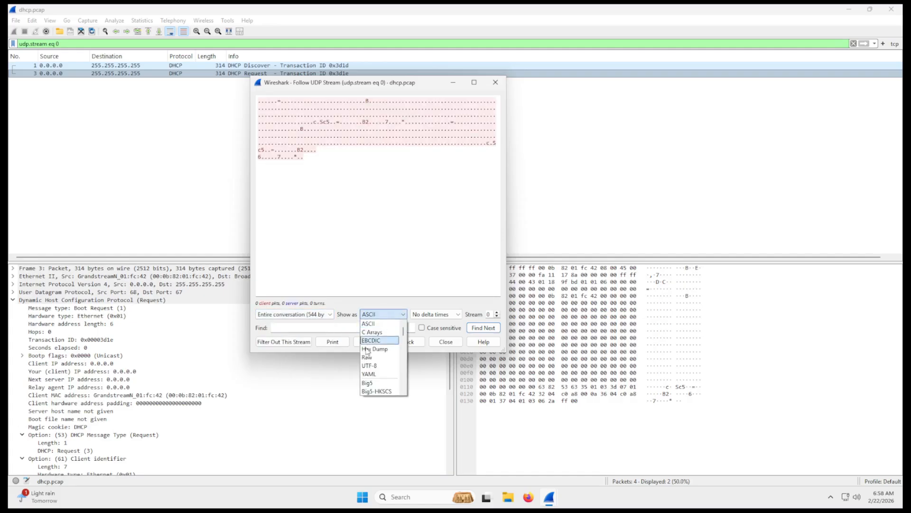
pyautogui.scroll(-1, 374, 344)
pyautogui.scroll(1, 376, 359)
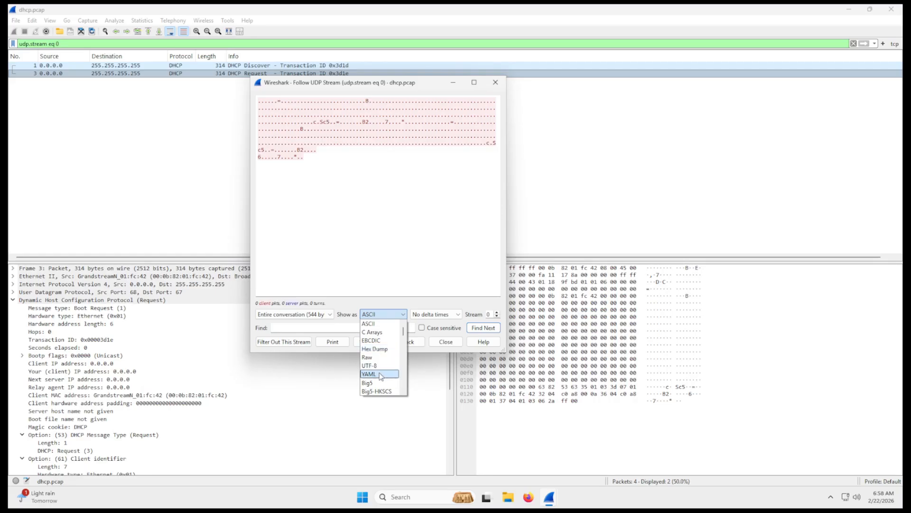
pyautogui.click(369, 374)
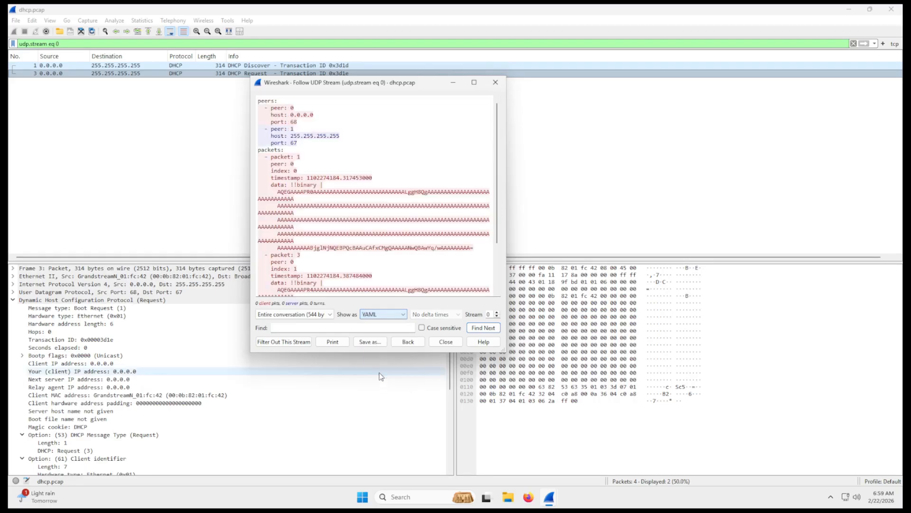
pyautogui.moveTo(258, 104); pyautogui.dragTo(305, 149)
pyautogui.scroll(-3, 326, 221)
pyautogui.moveTo(324, 219); pyautogui.dragTo(259, 189)
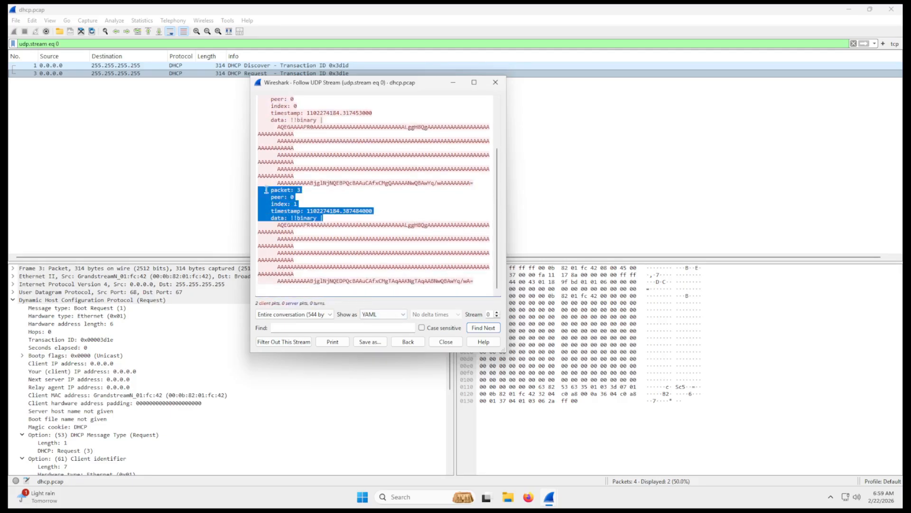
pyautogui.scroll(3, 378, 191)
# - Close the stream window and clear the display filter so that all packets are listed
pyautogui.press('Escape')
pyautogui.hotkey('ctrl', 'a')
pyautogui.press('BackSpace')
pyautogui.press('Return')
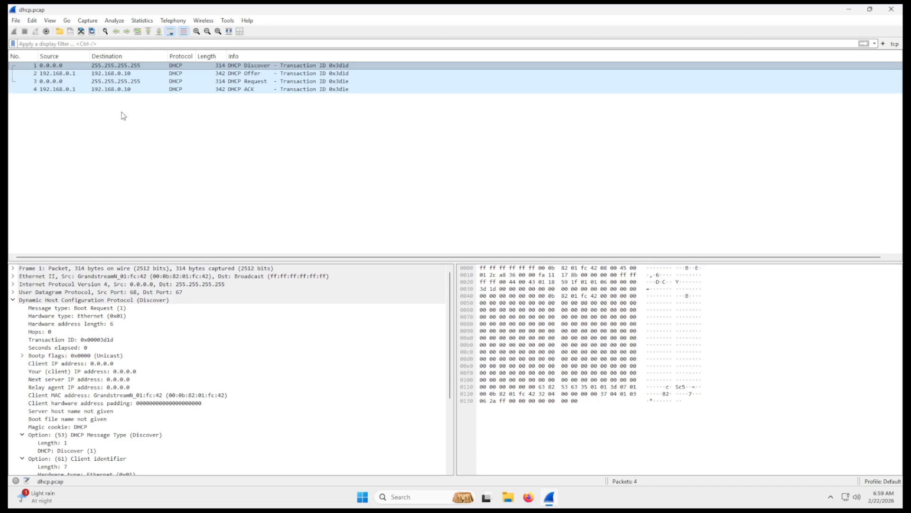
# - Follow the DHCP Offer packet's UDP stream, read its YAML content and limit it to the data sent from 192.168.0.1:67
pyautogui.click(110, 75)
pyautogui.rightClick(110, 78)
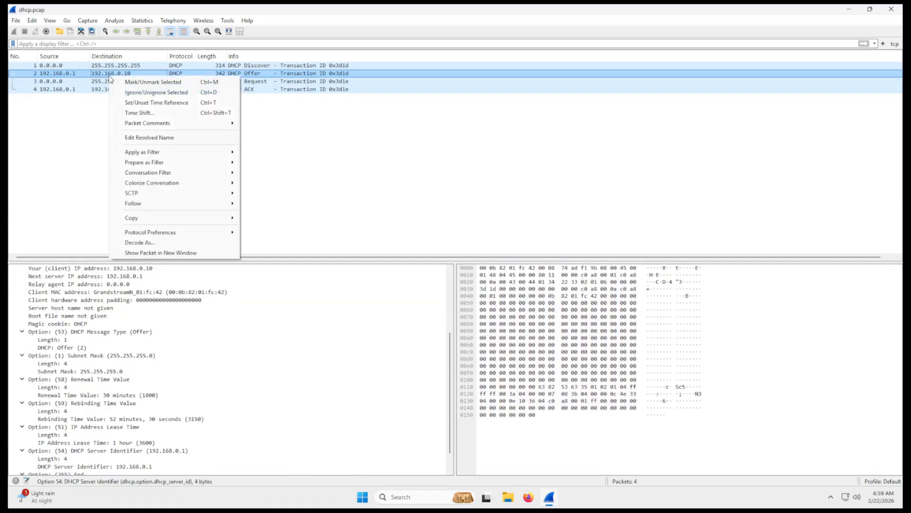
pyautogui.moveTo(226, 219)
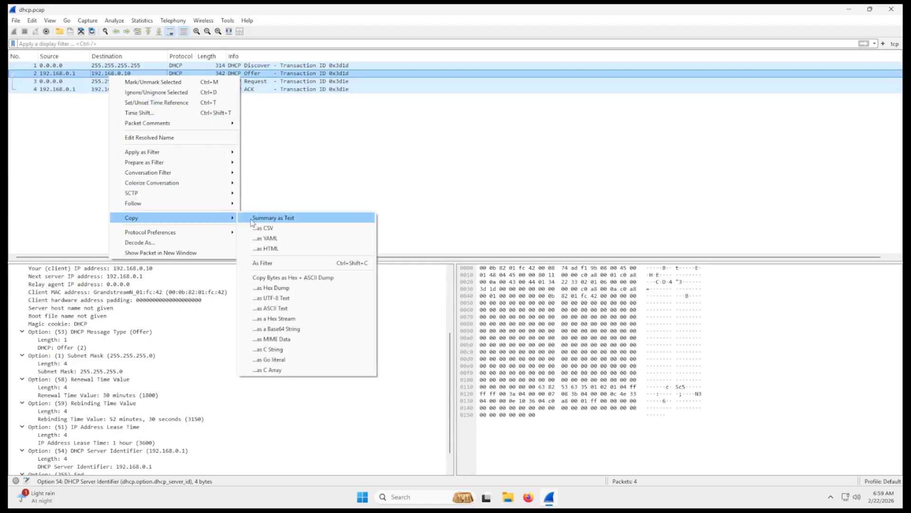
pyautogui.moveTo(212, 204)
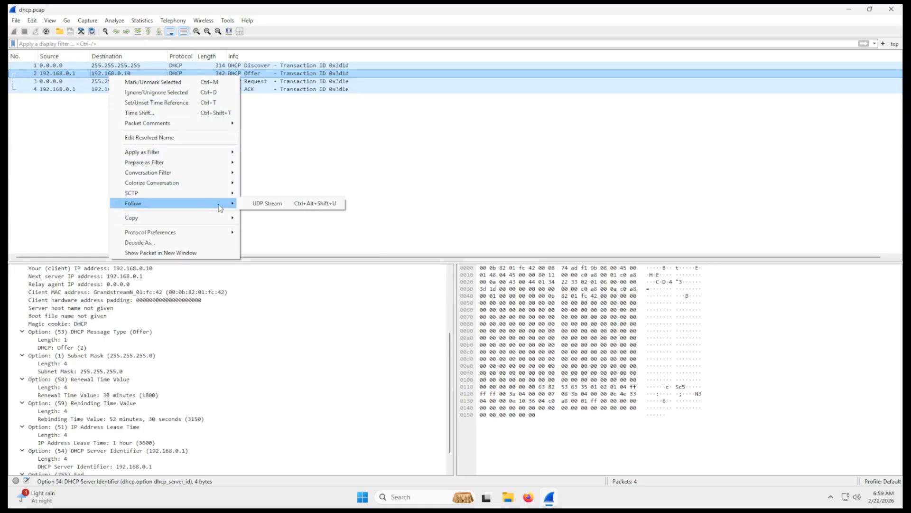
pyautogui.click(259, 204)
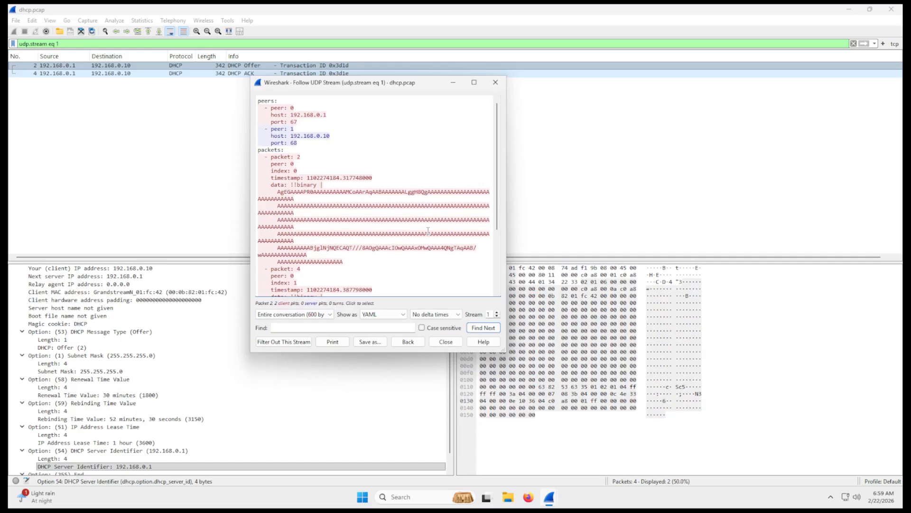
pyautogui.scroll(-4, 342, 219)
pyautogui.scroll(4, 340, 200)
pyautogui.click(294, 314)
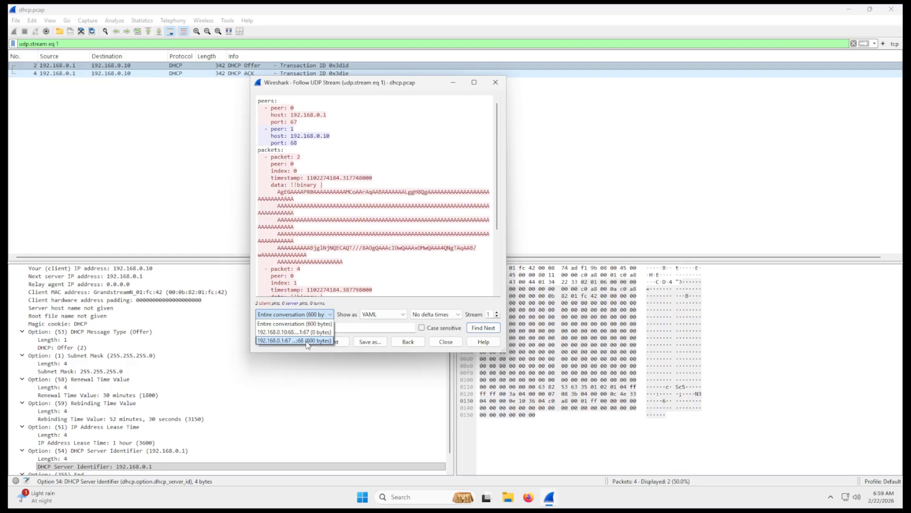
pyautogui.click(306, 341)
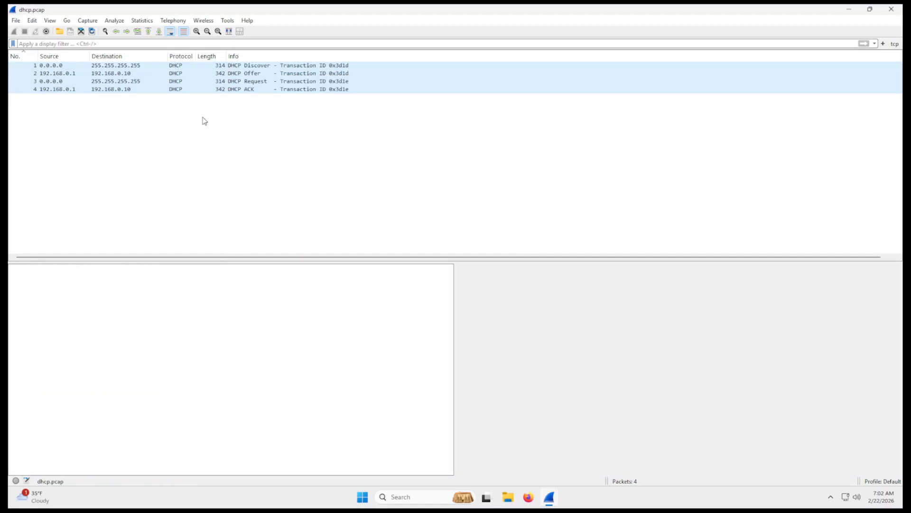
# - Step through the Request, Discover and Offer packets in the unfiltered packet list
pyautogui.click(129, 82)
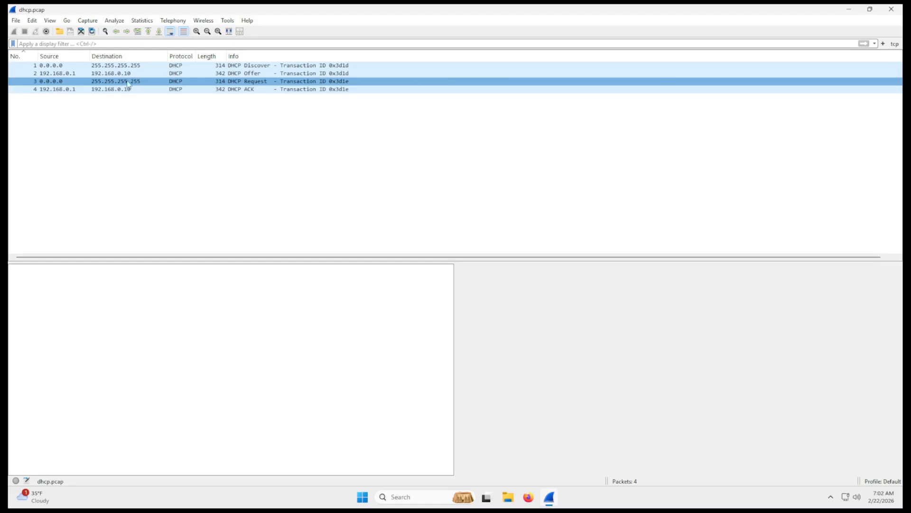
pyautogui.click(125, 66)
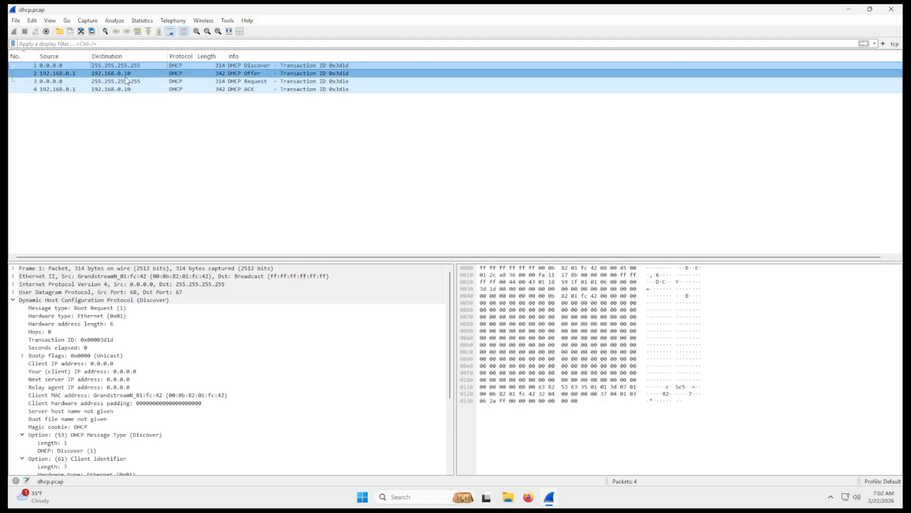
pyautogui.click(126, 75)
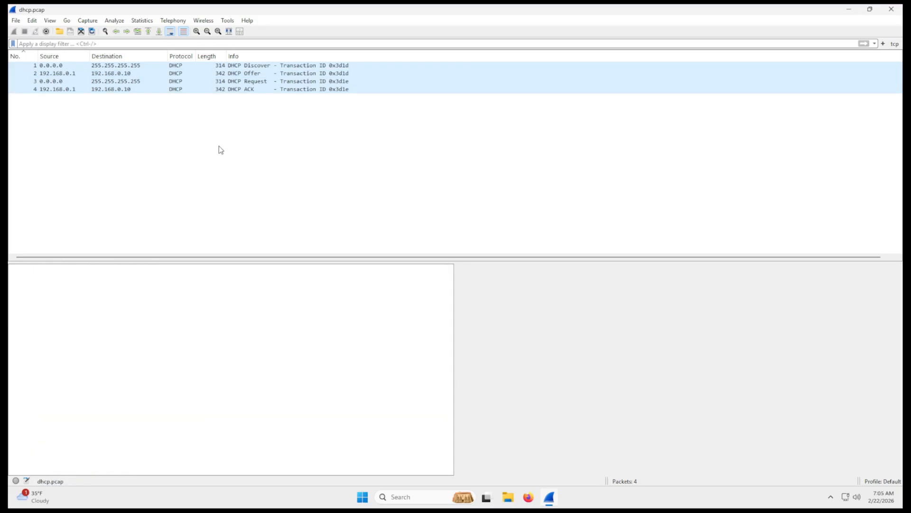
# - Review the display and name resolution settings in the capture options, including MAC address resolution, and close the dialog
pyautogui.click(90, 21)
pyautogui.click(107, 36)
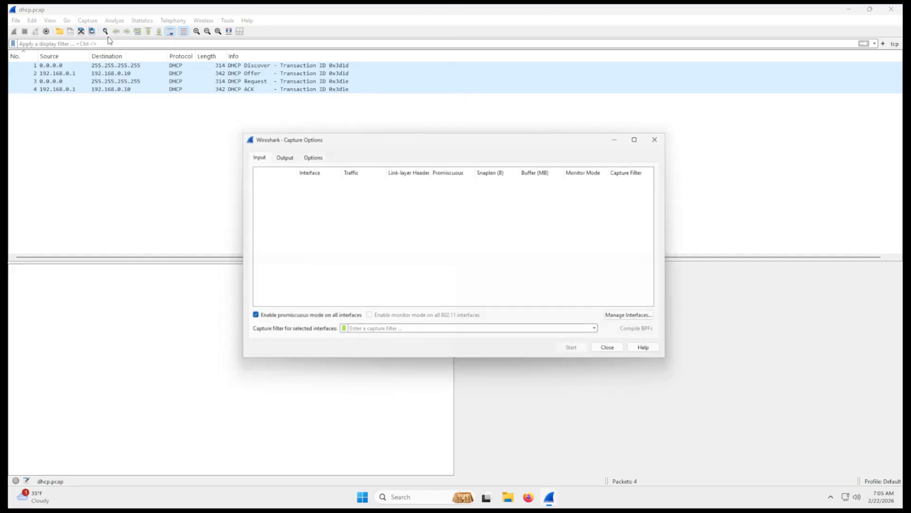
pyautogui.click(315, 155)
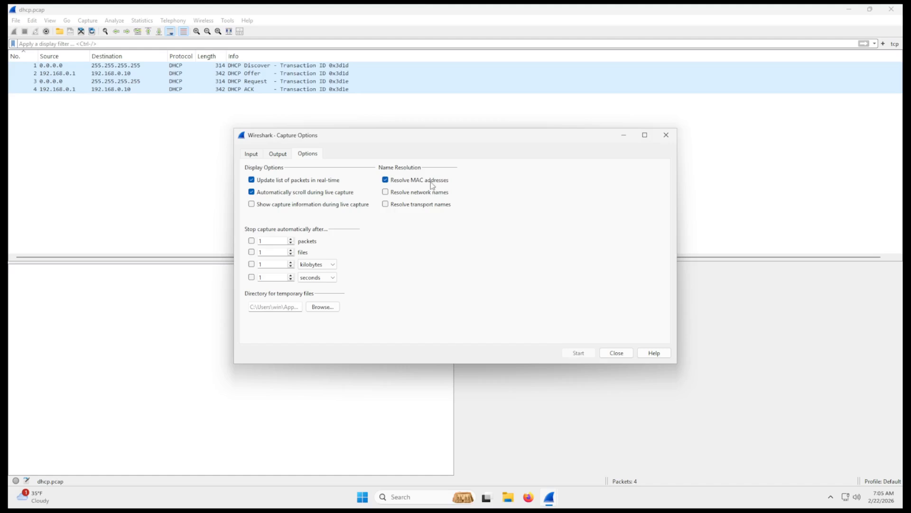
pyautogui.moveTo(425, 141)
pyautogui.mouseDown()
pyautogui.moveTo(415, 131)
pyautogui.moveTo(433, 146)
pyautogui.mouseUp()
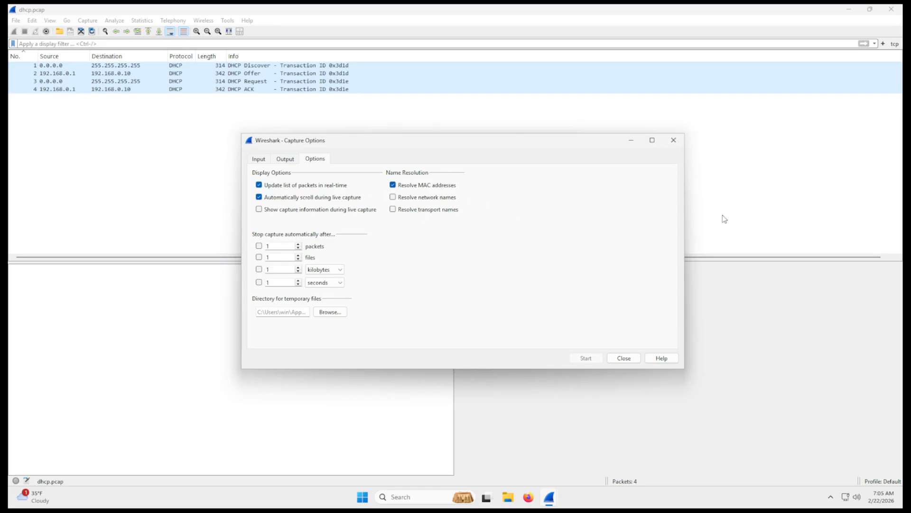
pyautogui.click(673, 140)
# - Expand the Discover packet's Ethernet II header to examine its source and destination MAC addresses
pyautogui.click(176, 90)
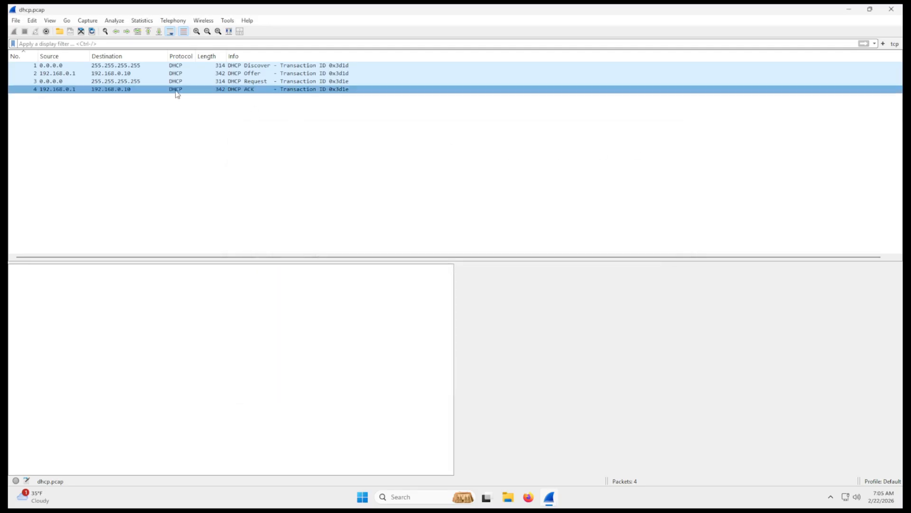
pyautogui.click(171, 66)
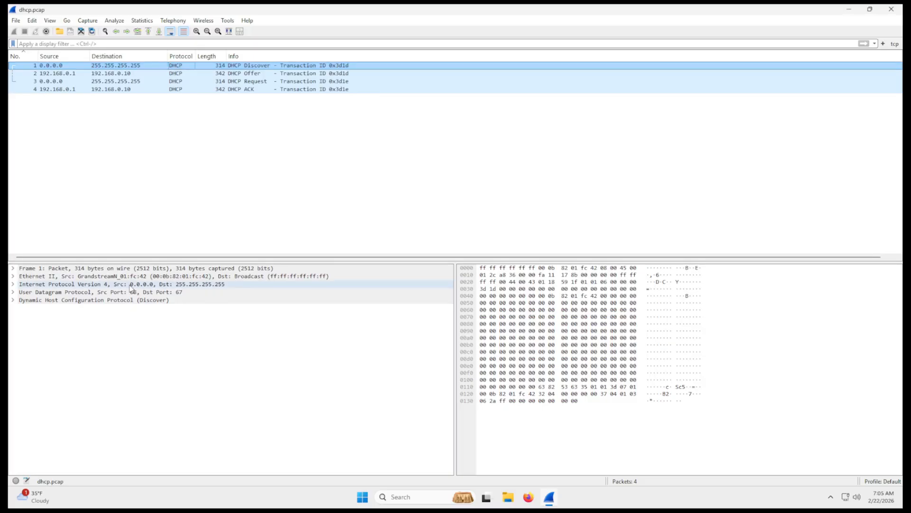
pyautogui.click(13, 276)
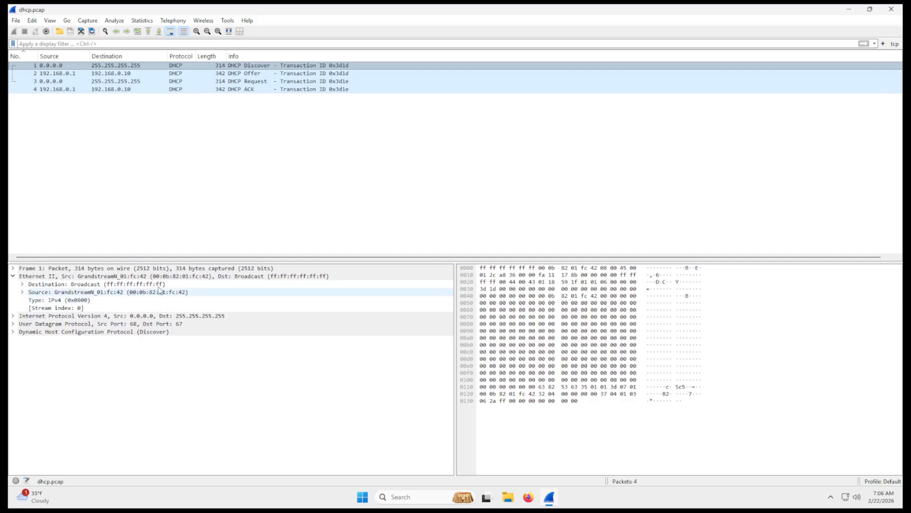
# - Examine the Offer packet's Ethernet II MAC addresses and collapse its Dynamic Host Configuration Protocol section
pyautogui.click(98, 78)
pyautogui.scroll(6, 32, 297)
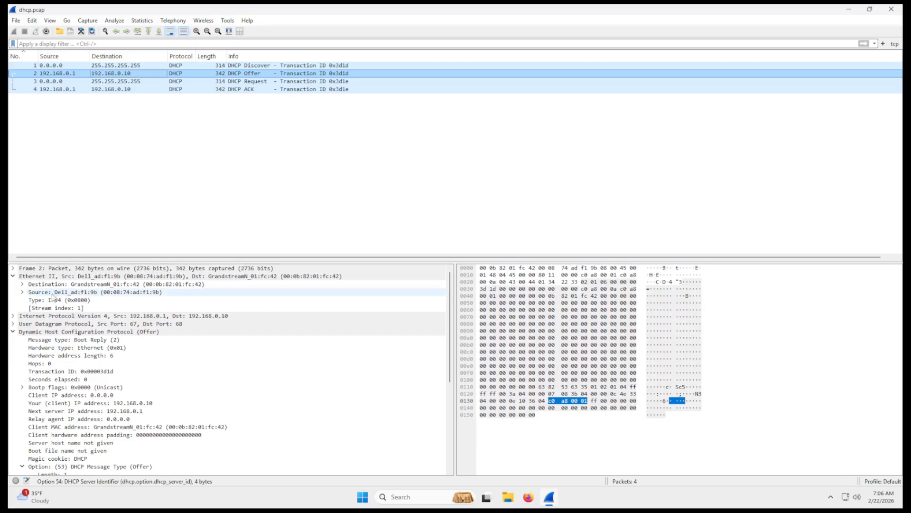
pyautogui.click(13, 331)
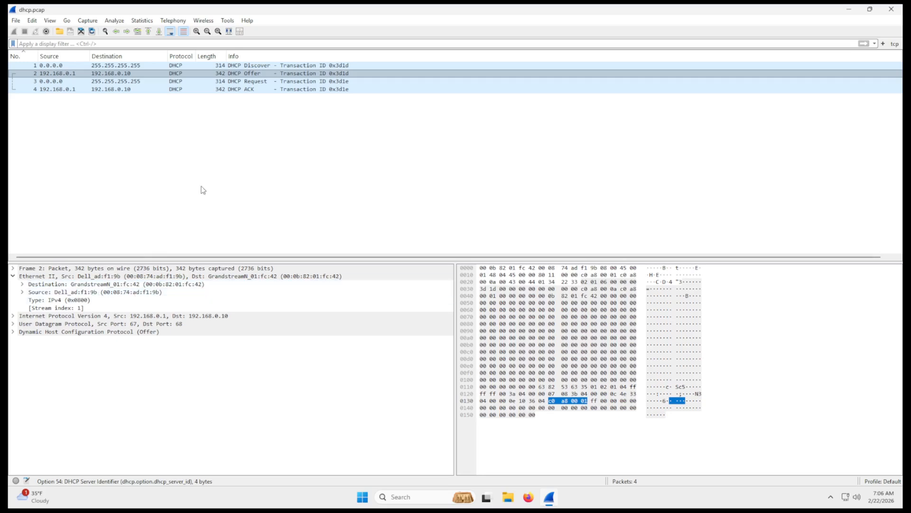
pyautogui.click(240, 149)
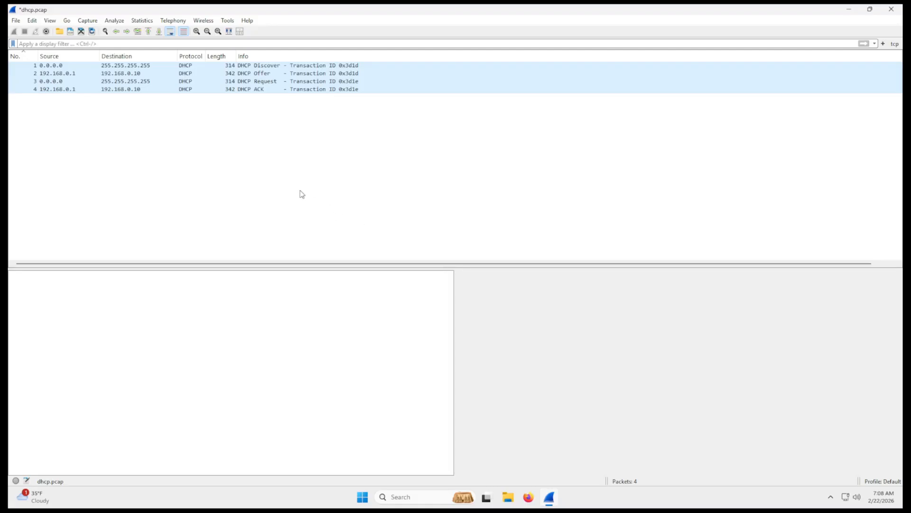
# - Inspect the Source Address field in the Offer packet's Internet Protocol Version 4 header
pyautogui.click(45, 74)
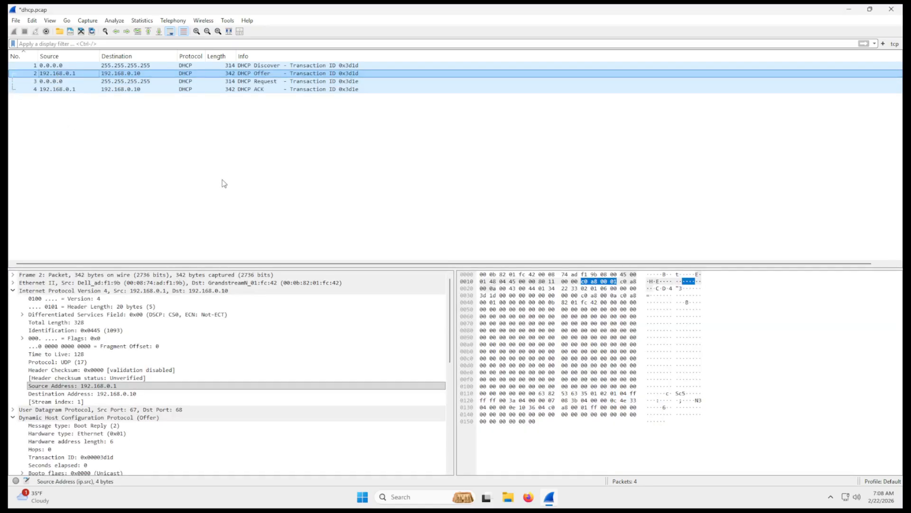
pyautogui.click(118, 386)
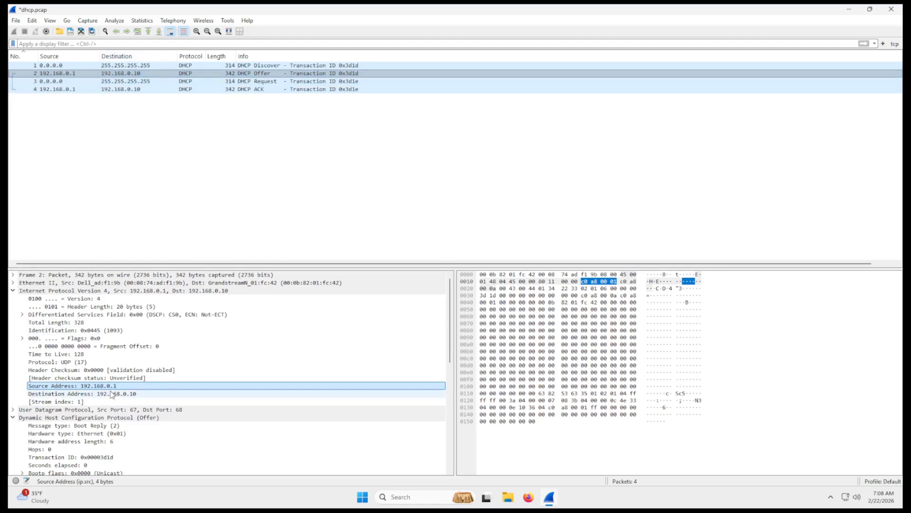
# - Enable Resolve network (IP) addresses in the name resolution preferences reached from the Offer packet's Source Address
pyautogui.rightClick(127, 386)
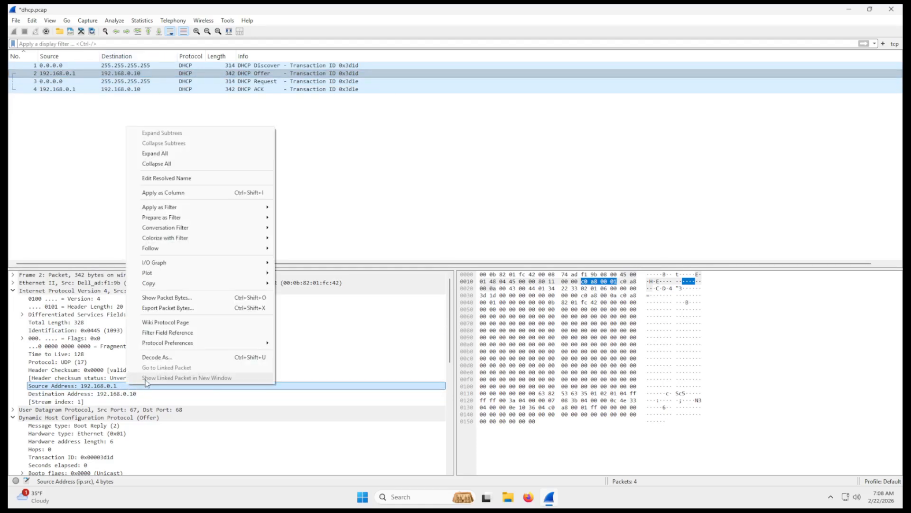
pyautogui.click(195, 179)
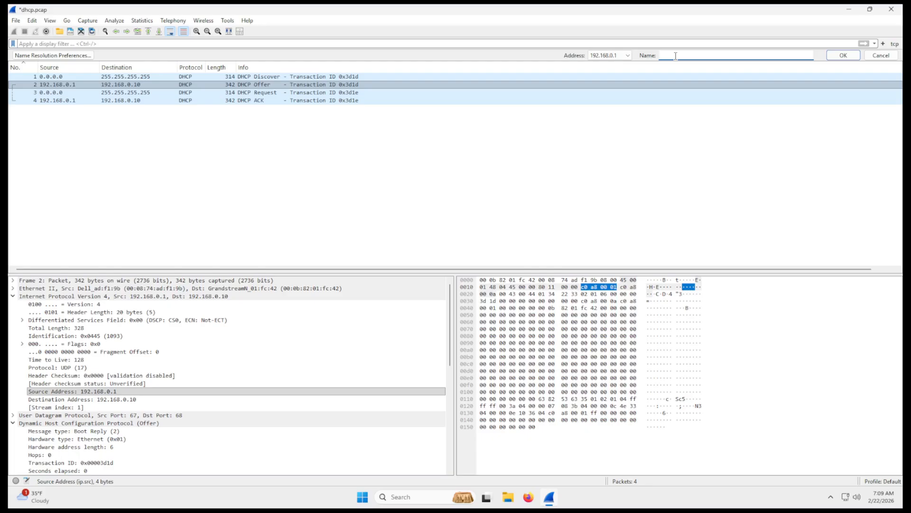
pyautogui.write('DHCP SERVER')
pyautogui.click(69, 56)
pyautogui.moveTo(233, 128); pyautogui.dragTo(241, 130)
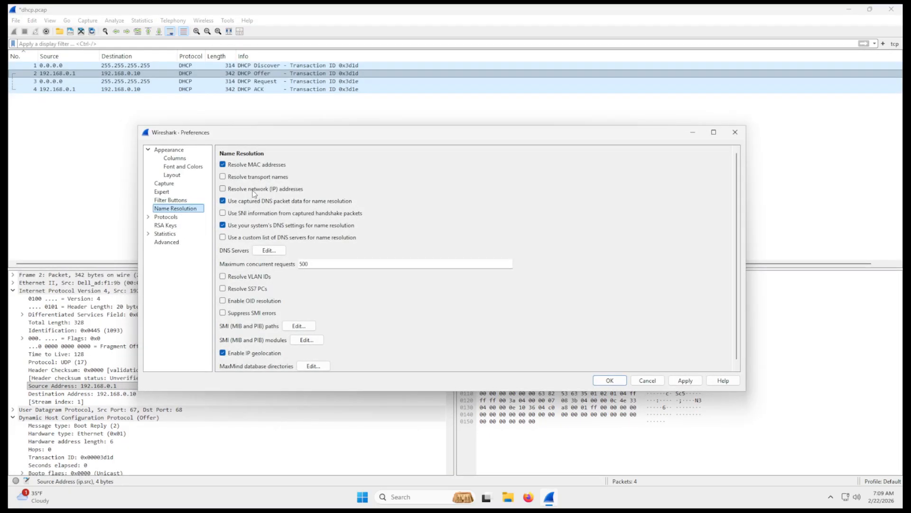
pyautogui.click(222, 189)
pyautogui.click(682, 382)
pyautogui.click(609, 380)
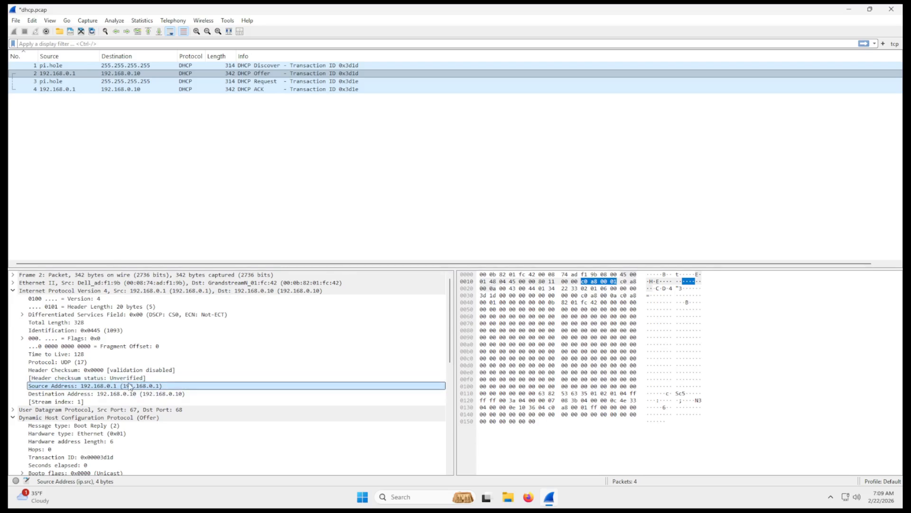
# - Assign the resolved name DHCP SERVER to the Offer packet's source address 192.168.0.1 and select the Discover packet
pyautogui.rightClick(106, 386)
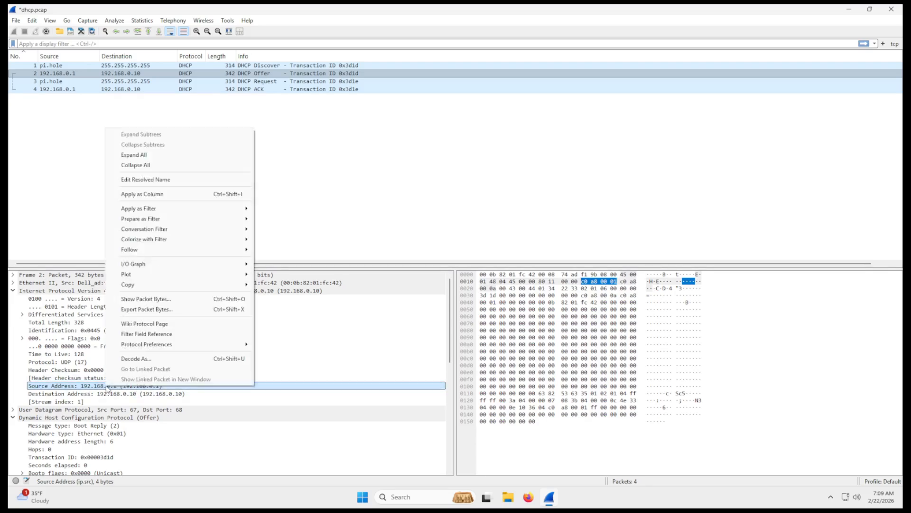
pyautogui.click(174, 179)
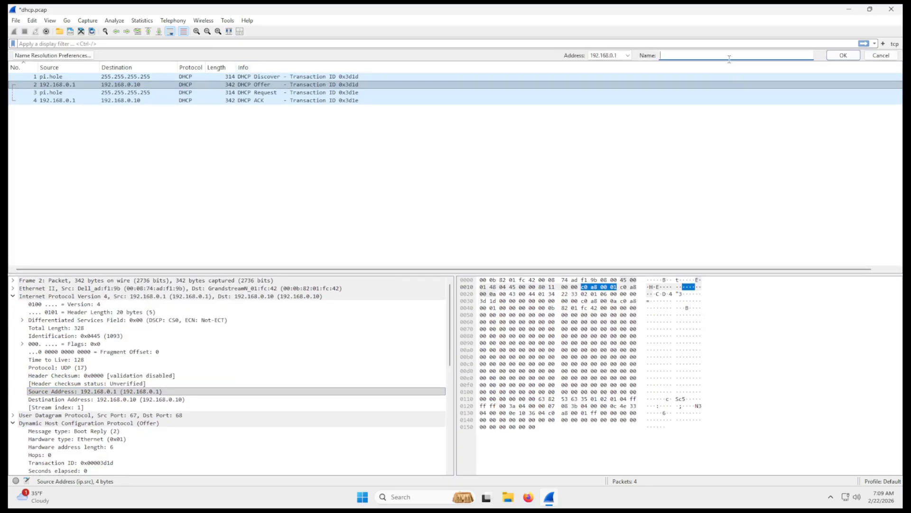
pyautogui.write('DHCP SERVER')
pyautogui.click(841, 56)
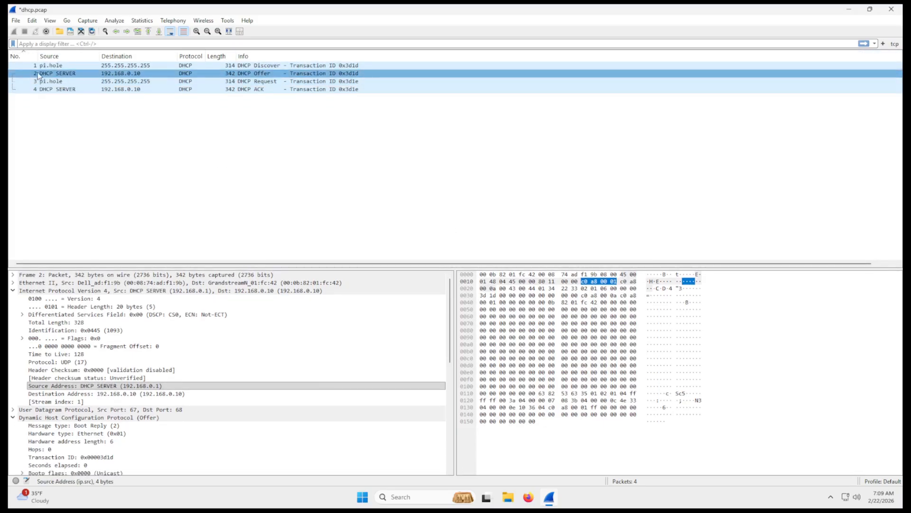
pyautogui.click(72, 105)
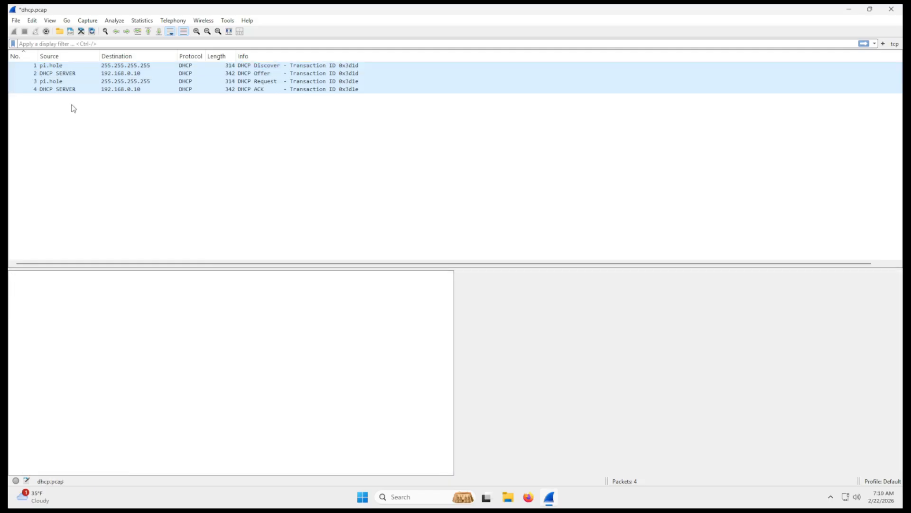
pyautogui.click(66, 67)
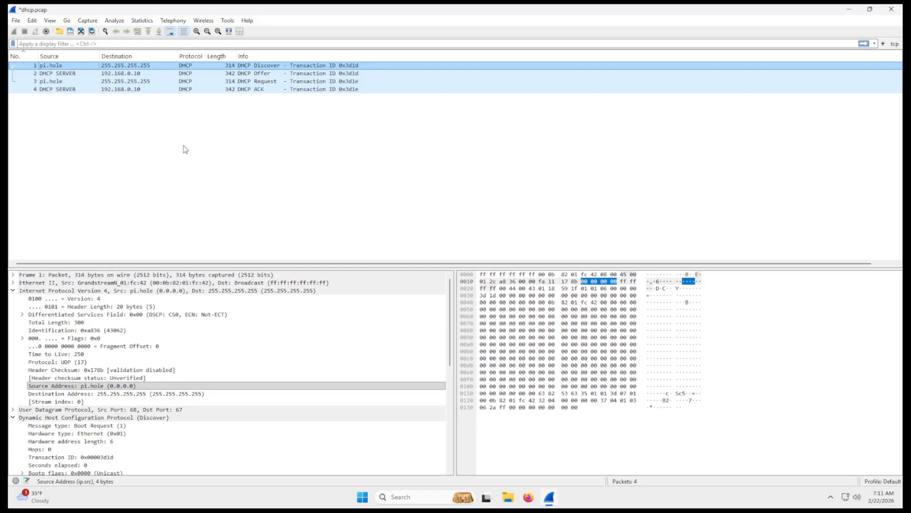
# - Disable Resolve network (IP) addresses in the name resolution preferences, reached from the Offer packet's destination address
pyautogui.click(130, 74)
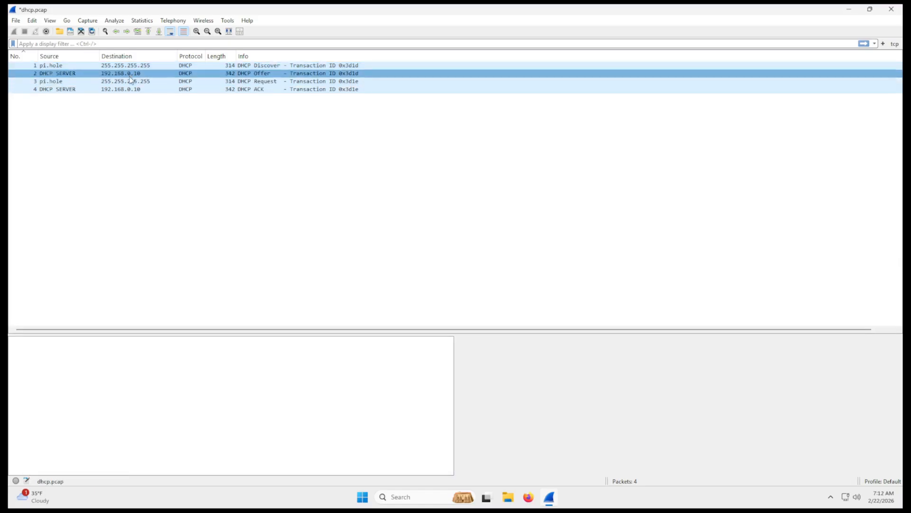
pyautogui.rightClick(131, 74)
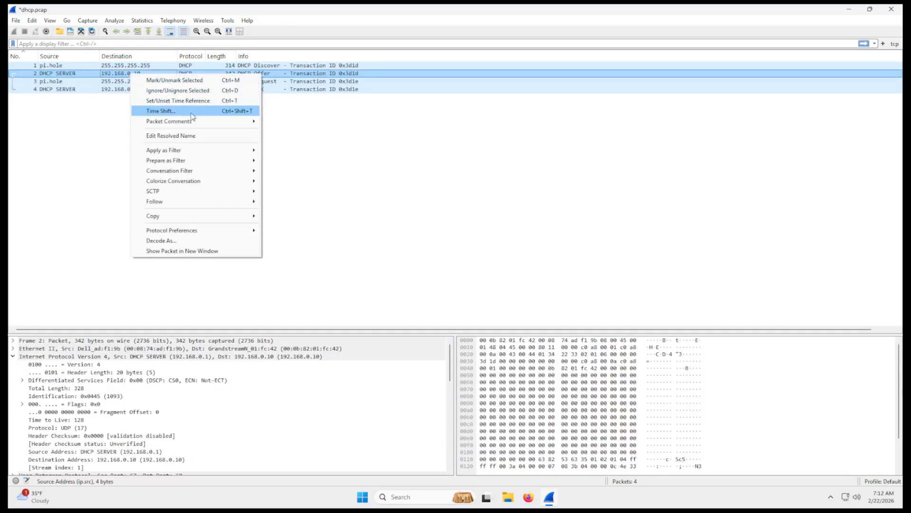
pyautogui.click(196, 135)
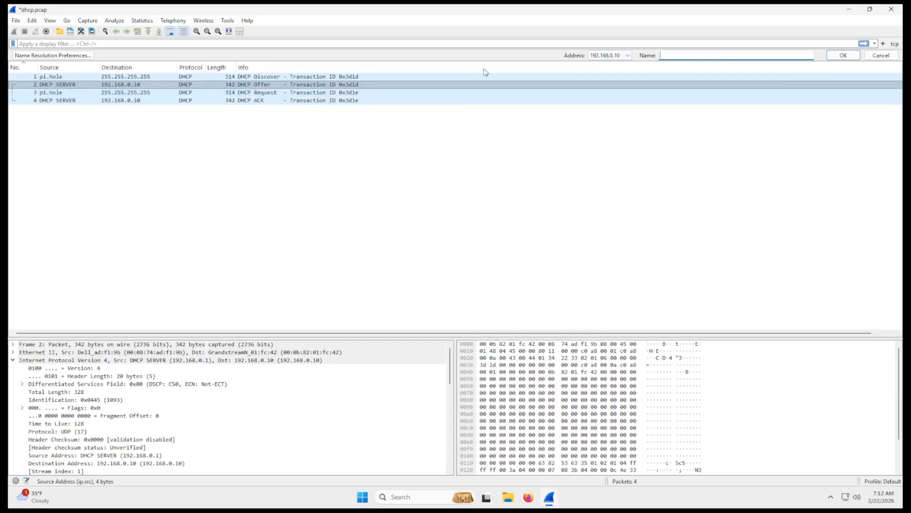
pyautogui.click(60, 56)
pyautogui.click(223, 189)
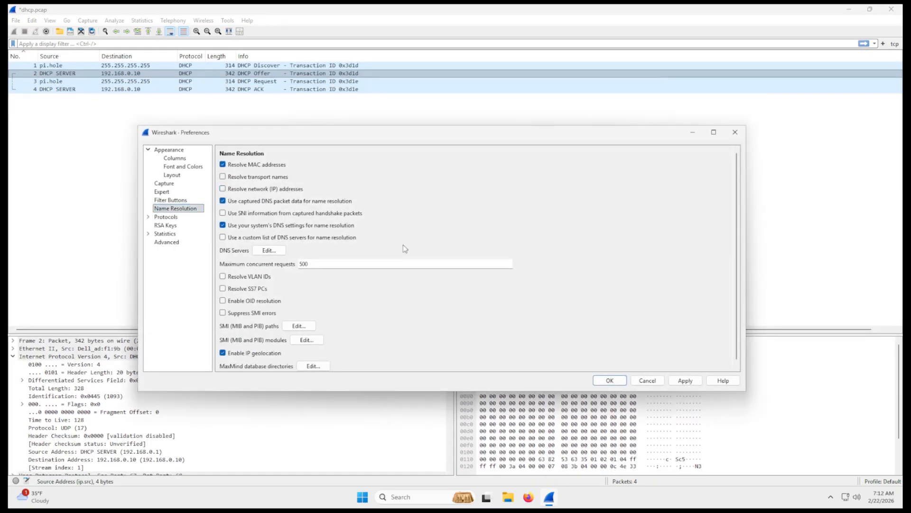
pyautogui.click(685, 380)
pyautogui.click(611, 380)
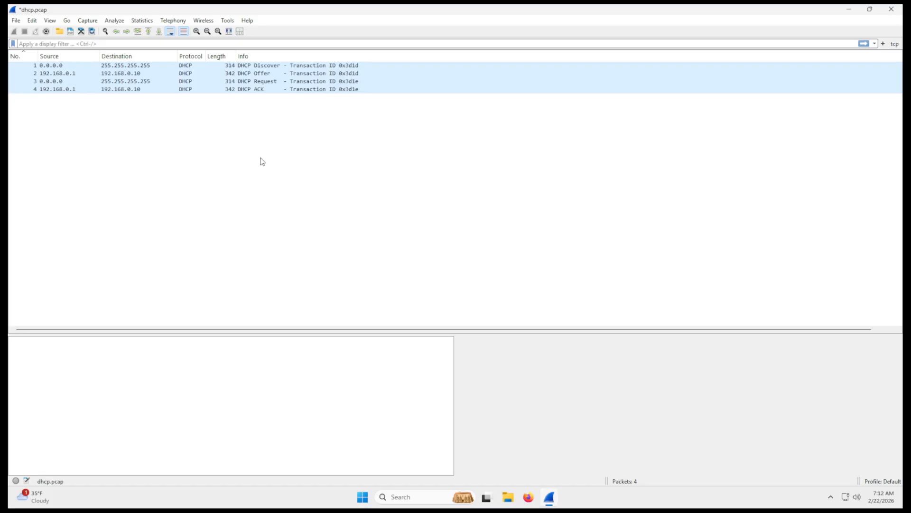
# - Examine each layer of the Protocol Hierarchy statistics, from Frame down to Dynamic Host Configuration Protocol, and close the window
pyautogui.click(143, 21)
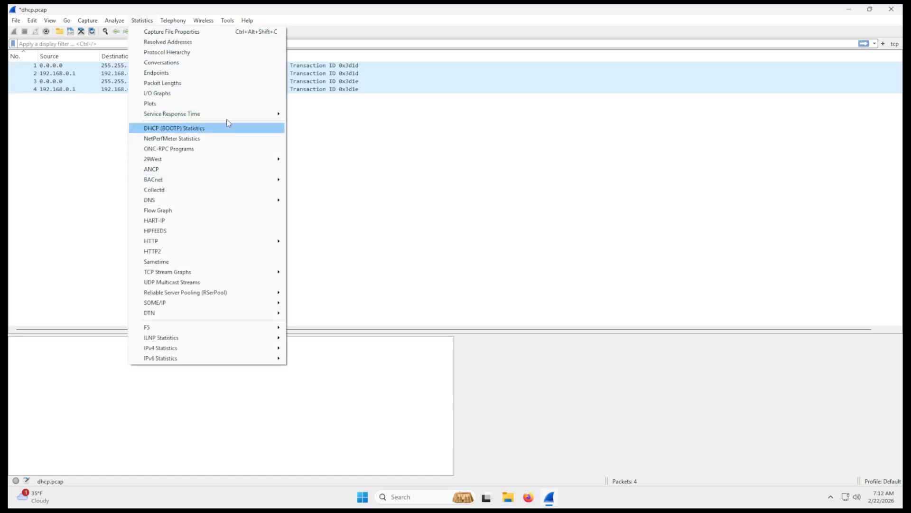
pyautogui.click(209, 56)
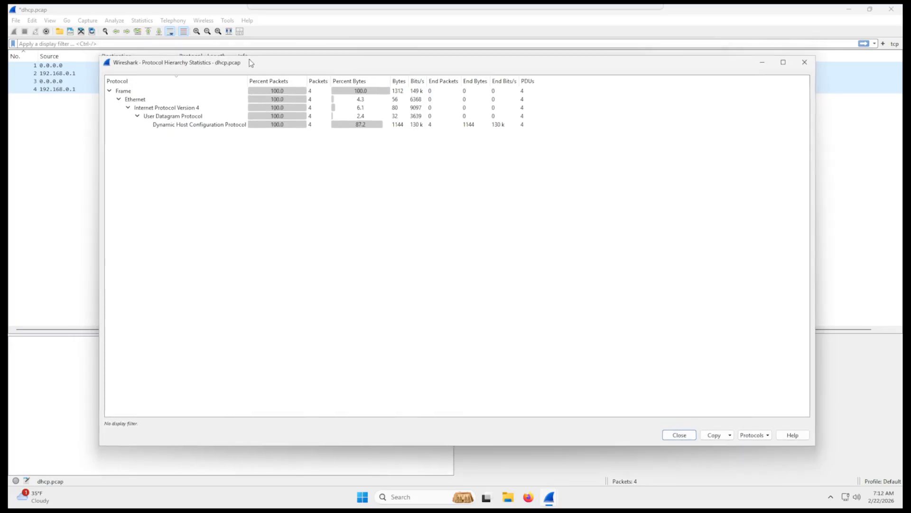
pyautogui.moveTo(249, 58); pyautogui.dragTo(244, 61)
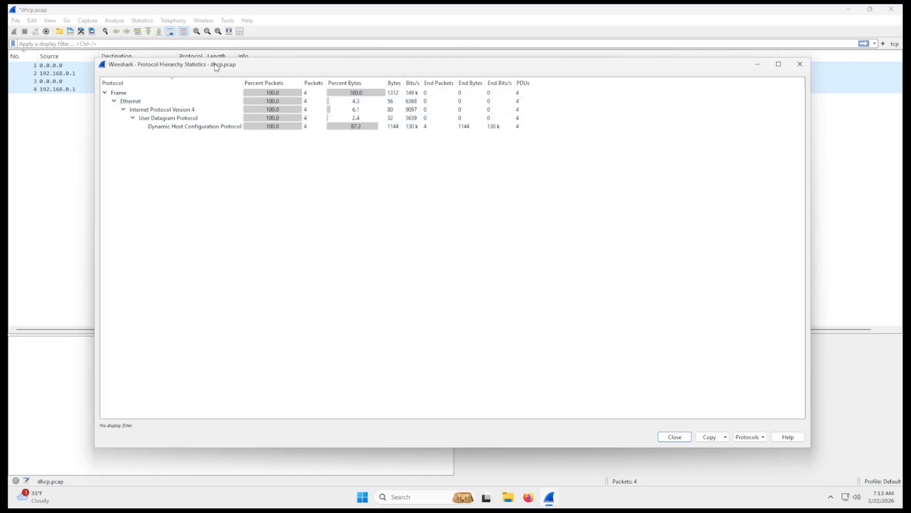
pyautogui.moveTo(216, 68); pyautogui.dragTo(290, 103)
pyautogui.moveTo(227, 103); pyautogui.dragTo(158, 60)
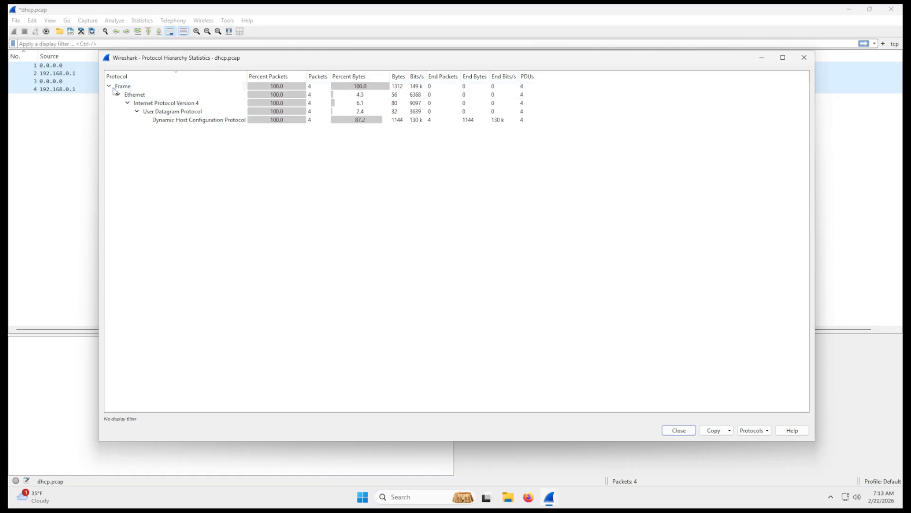
pyautogui.click(163, 118)
pyautogui.click(127, 87)
pyautogui.click(146, 96)
pyautogui.click(157, 103)
pyautogui.click(160, 111)
pyautogui.click(163, 119)
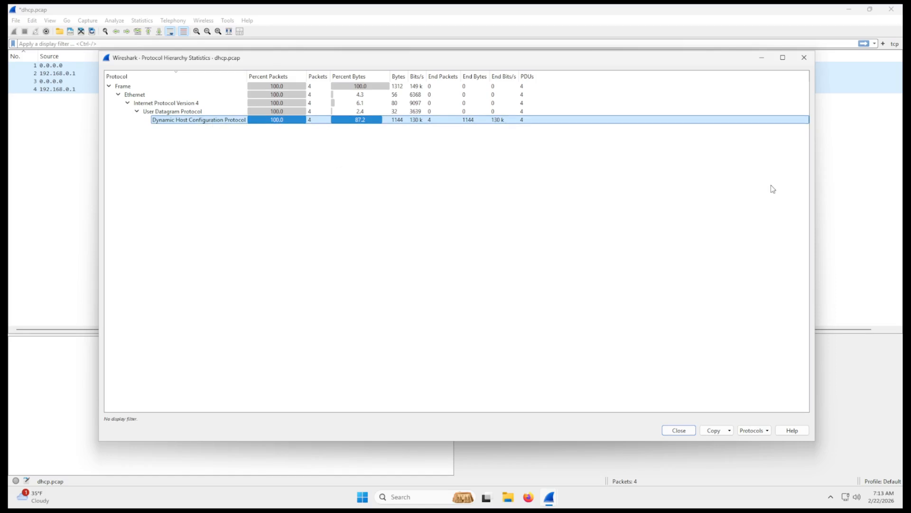
pyautogui.click(804, 57)
# - Open the Conversations statistics and examine the address pairs of the Ethernet and IPv4 conversations
pyautogui.click(146, 21)
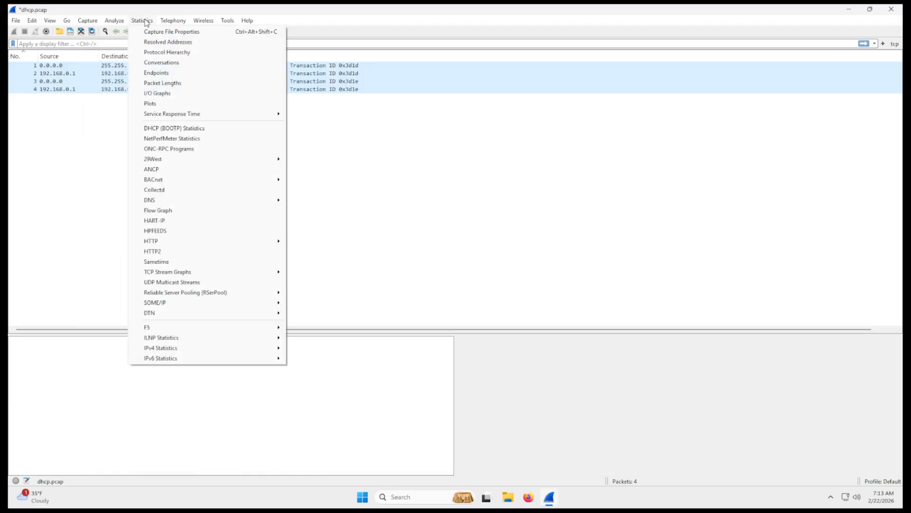
pyautogui.click(164, 63)
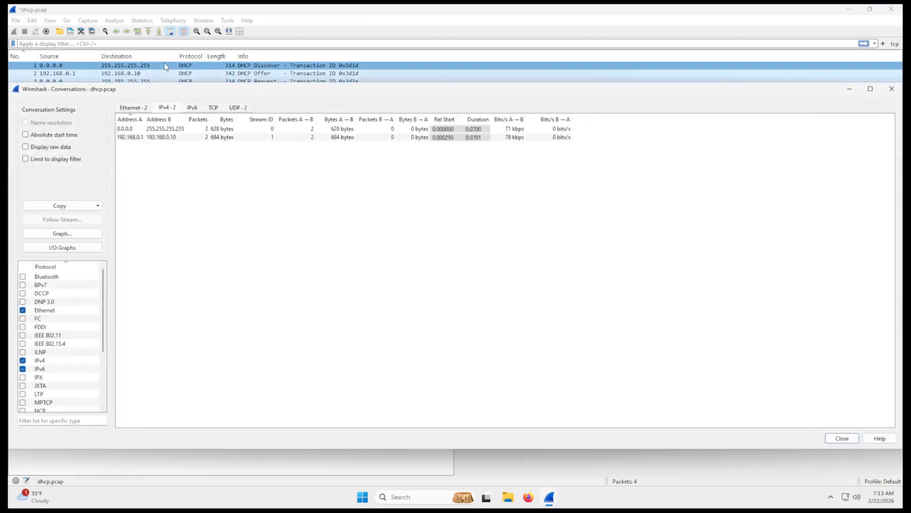
pyautogui.moveTo(237, 87); pyautogui.dragTo(271, 70)
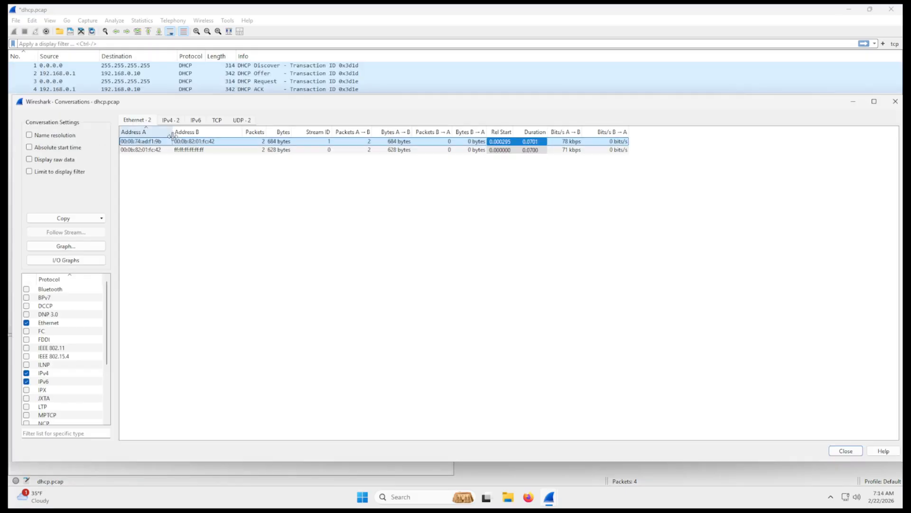
pyautogui.click(145, 151)
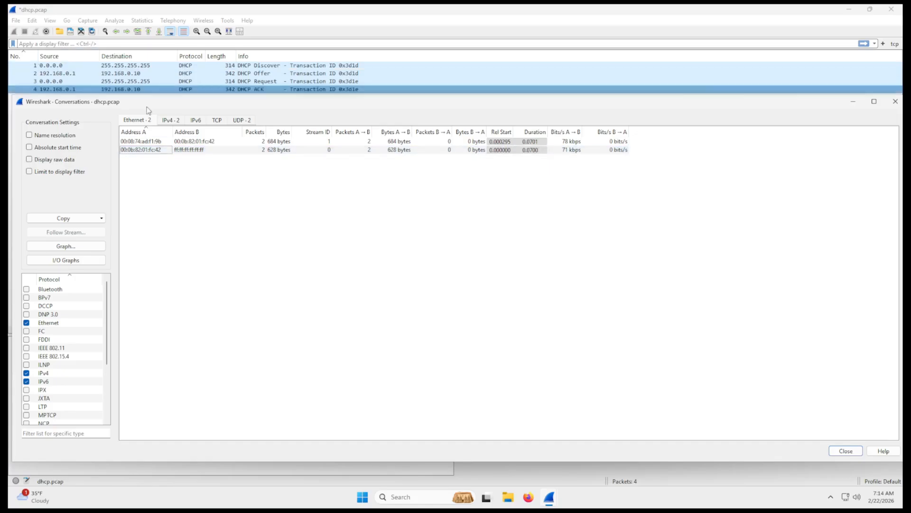
pyautogui.click(171, 120)
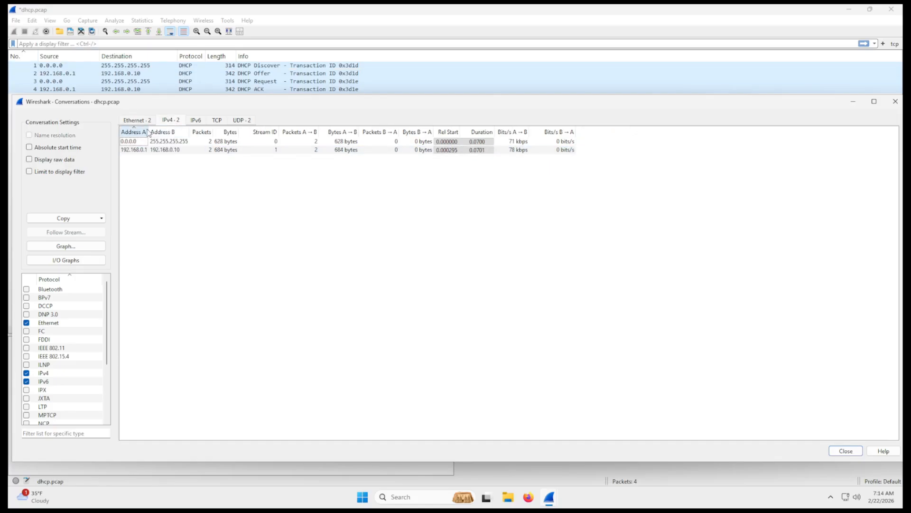
pyautogui.moveTo(148, 129); pyautogui.dragTo(181, 130)
pyautogui.click(169, 142)
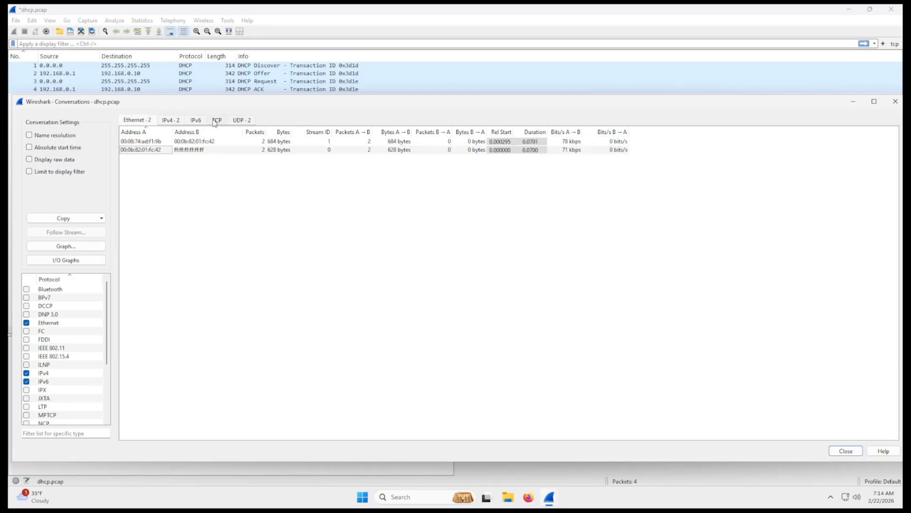
# - Review the TCP and UDP conversations, including the UDP addresses and ports, and close the Conversations window
pyautogui.click(215, 122)
pyautogui.moveTo(246, 107); pyautogui.dragTo(276, 124)
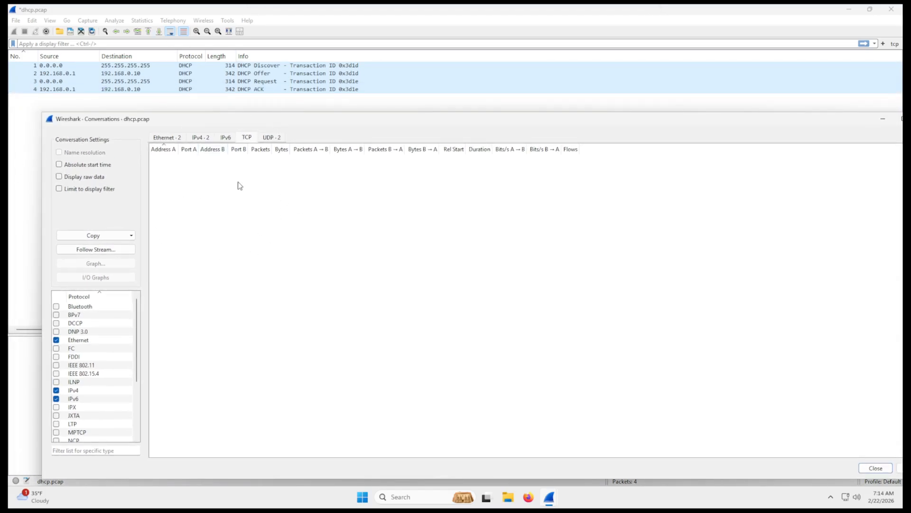
pyautogui.click(272, 139)
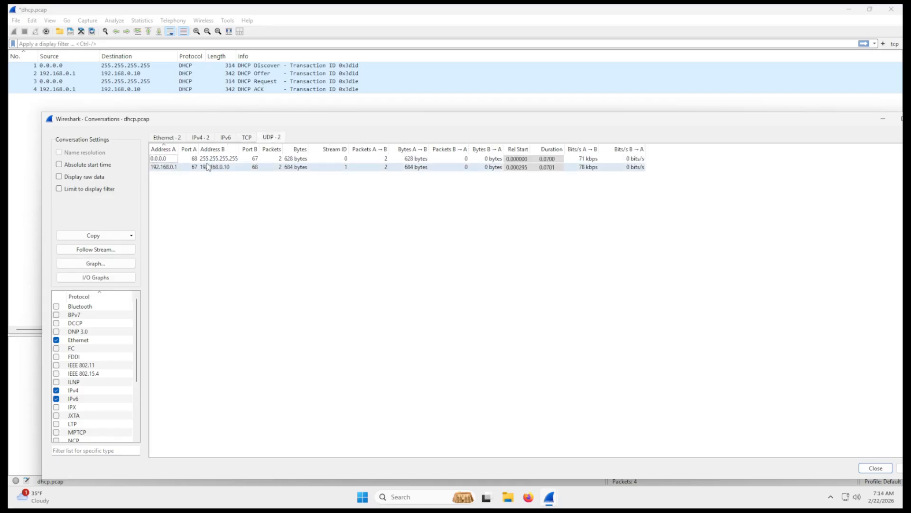
pyautogui.click(178, 159)
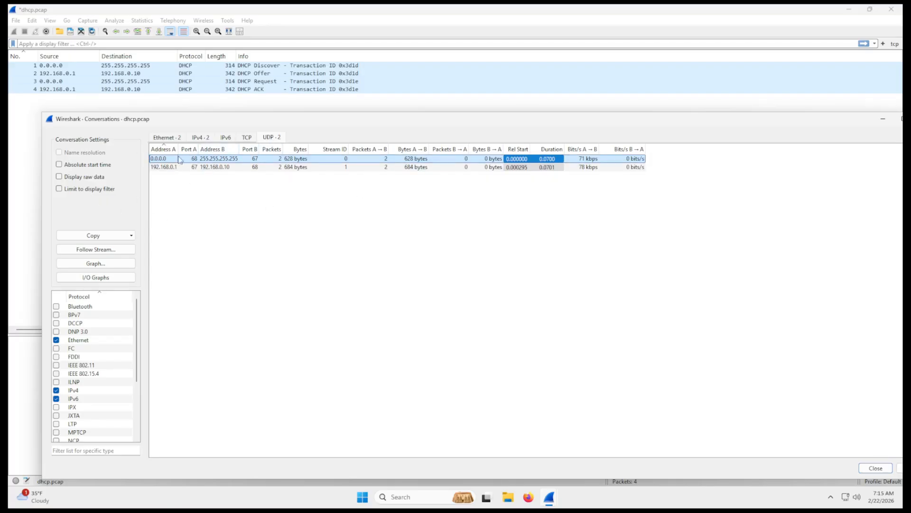
pyautogui.moveTo(516, 121); pyautogui.dragTo(439, 101)
pyautogui.moveTo(600, 105); pyautogui.dragTo(629, 79)
pyautogui.click(186, 179)
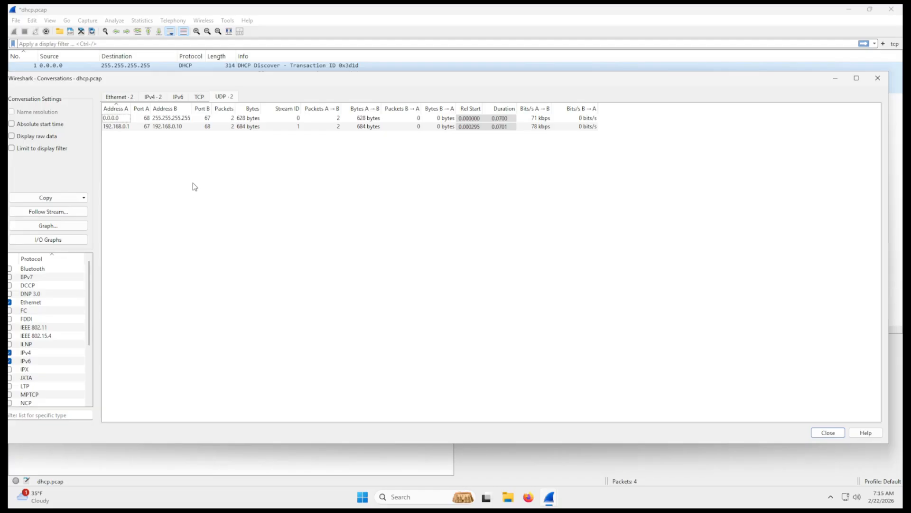
pyautogui.press('Escape')
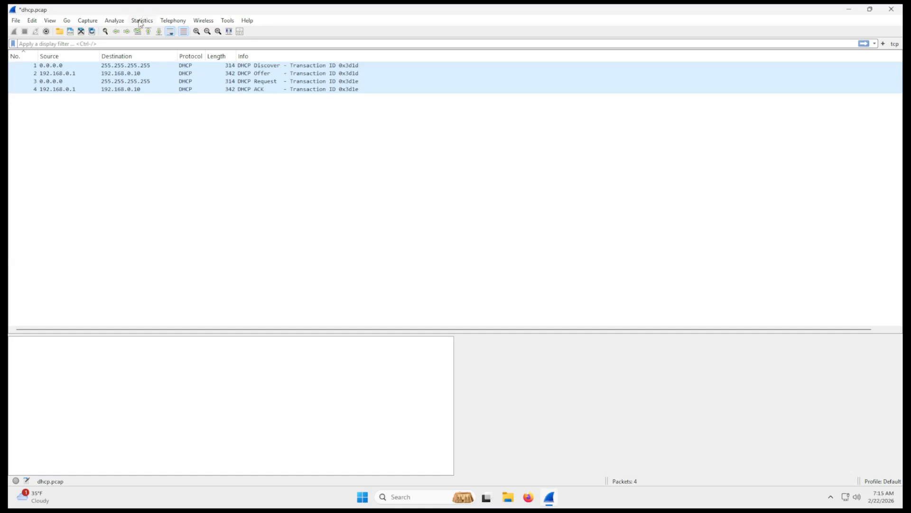
# - Open the Endpoints statistics and examine each UDP endpoint's address, port and traffic, from 0.0.0.0 to 255.255.255.255
pyautogui.click(142, 20)
pyautogui.click(156, 72)
pyautogui.moveTo(378, 82); pyautogui.dragTo(377, 72)
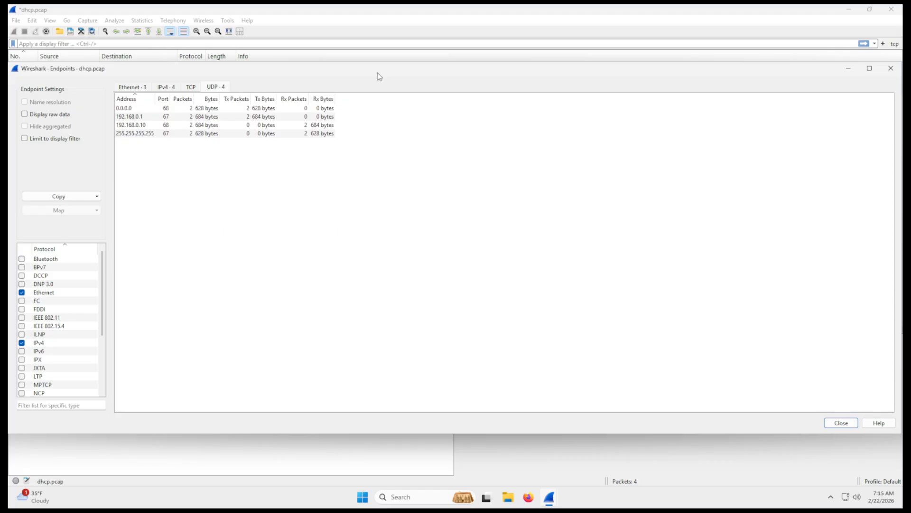
pyautogui.click(145, 134)
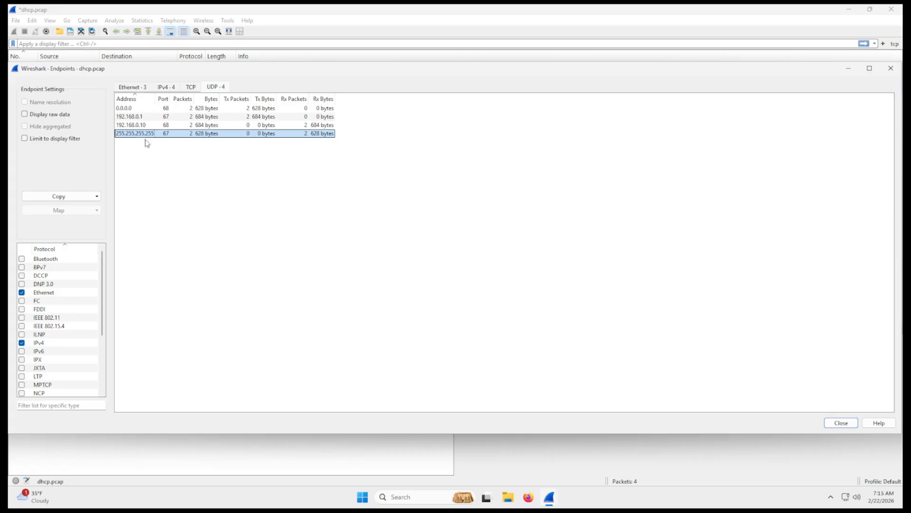
pyautogui.click(151, 109)
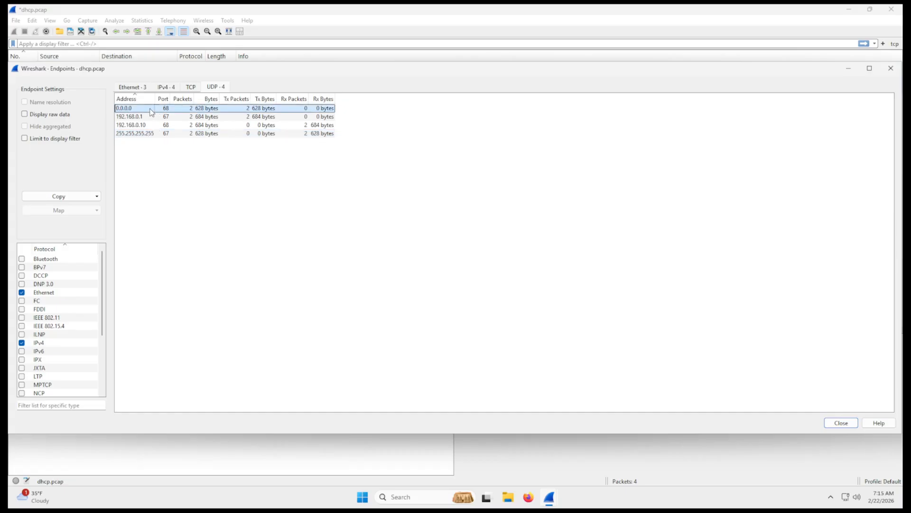
pyautogui.click(171, 183)
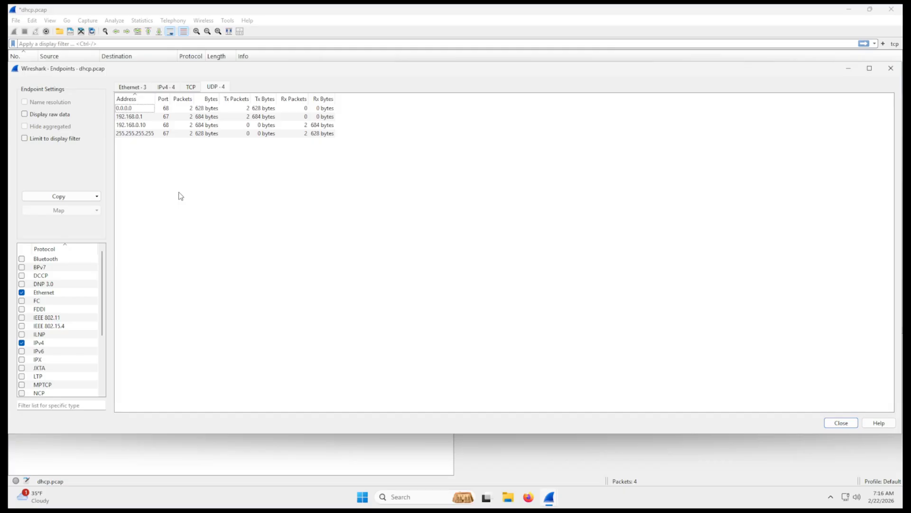
pyautogui.click(147, 110)
pyautogui.click(147, 117)
pyautogui.click(148, 126)
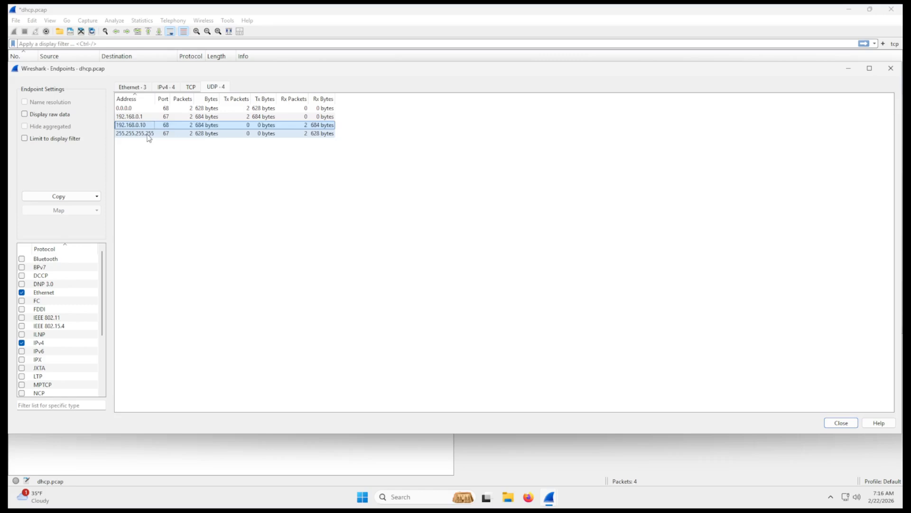
pyautogui.click(148, 134)
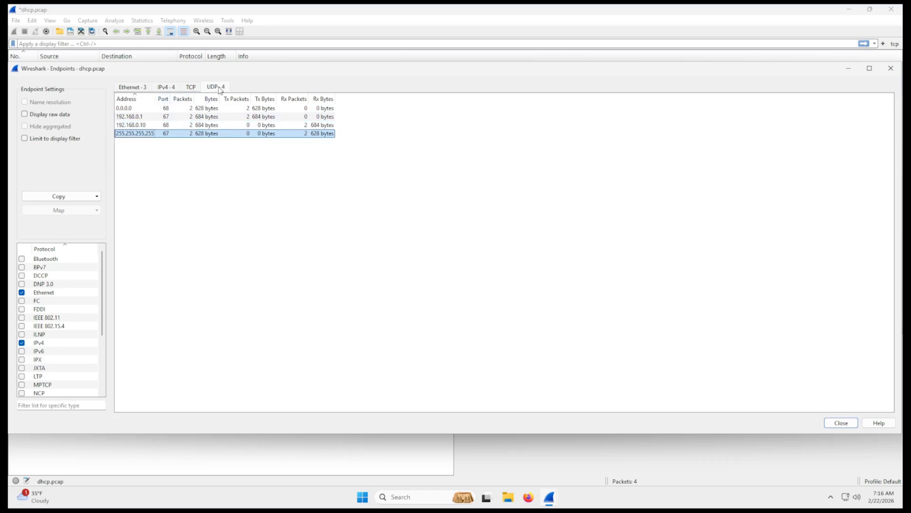
# - Compare the TCP, UDP and IPv4 endpoint lists and examine the individual IPv4 addresses
pyautogui.click(192, 87)
pyautogui.click(166, 87)
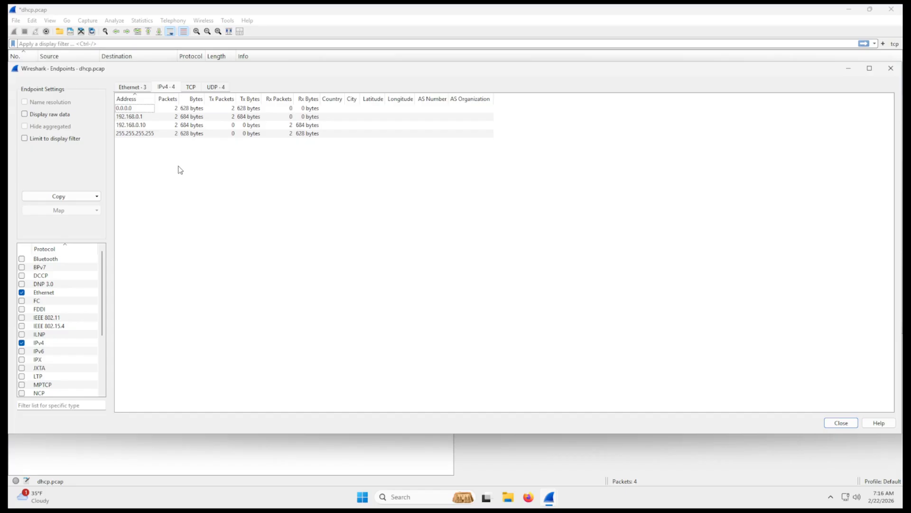
pyautogui.click(190, 88)
pyautogui.click(165, 88)
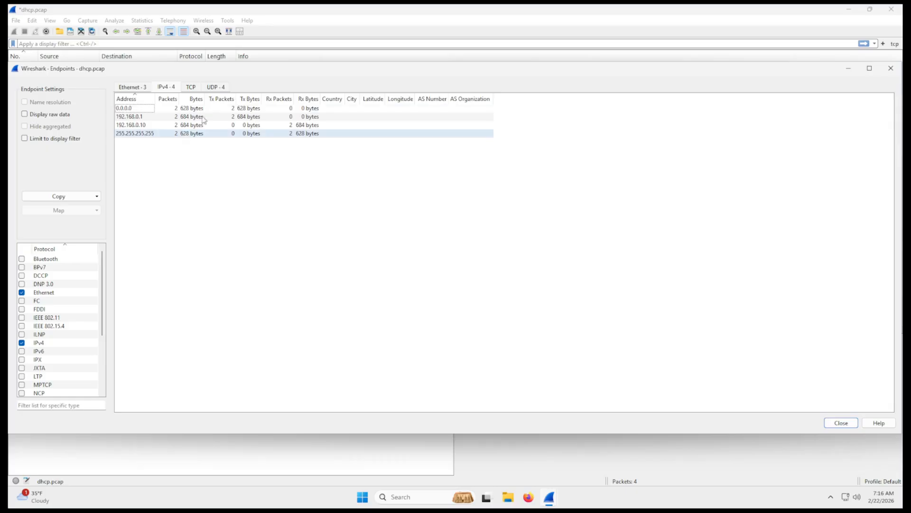
pyautogui.click(216, 87)
pyautogui.click(171, 87)
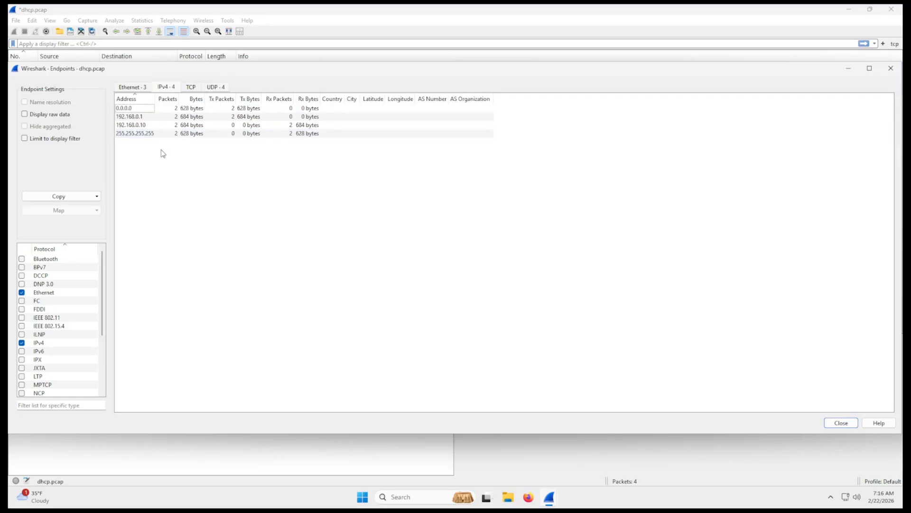
pyautogui.click(128, 117)
pyautogui.click(124, 125)
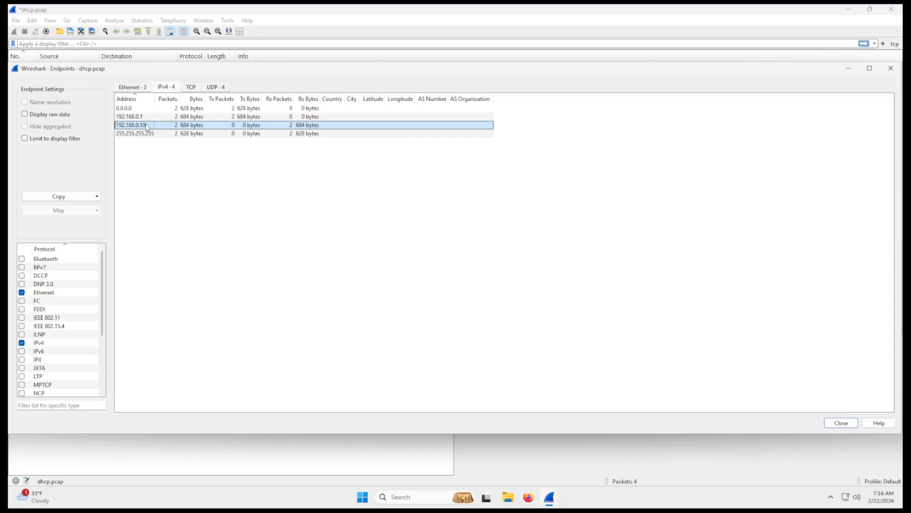
pyautogui.click(141, 134)
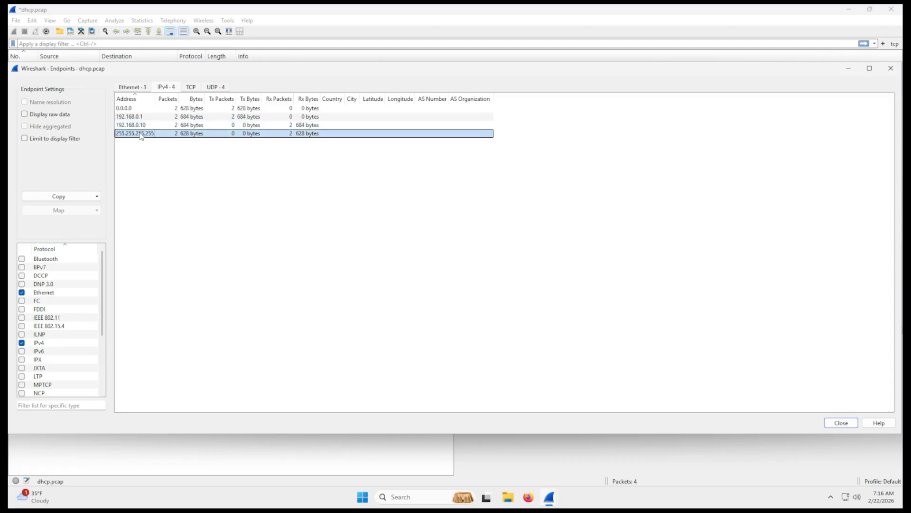
# - Examine the MAC addresses of the Ethernet endpoints in full, compare them with the IPv4 endpoints, and close the Endpoints window
pyautogui.click(135, 87)
pyautogui.moveTo(159, 103); pyautogui.dragTo(170, 103)
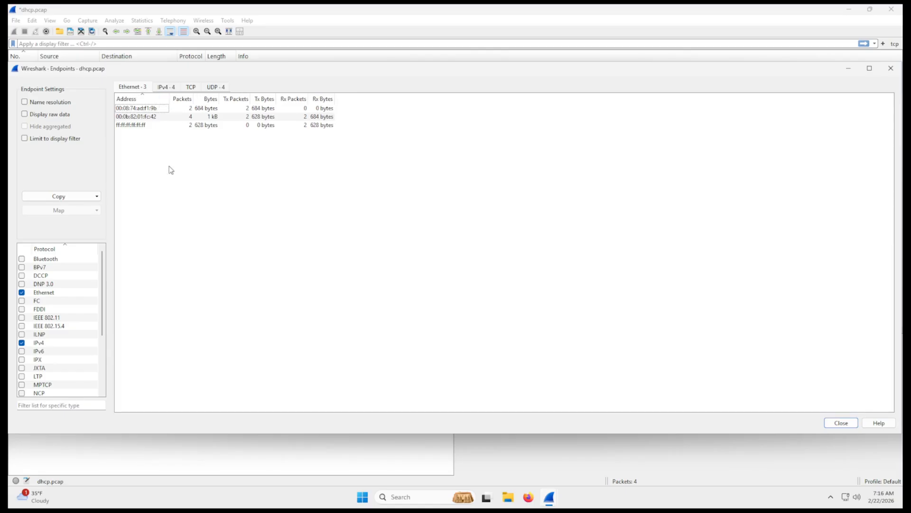
pyautogui.click(166, 87)
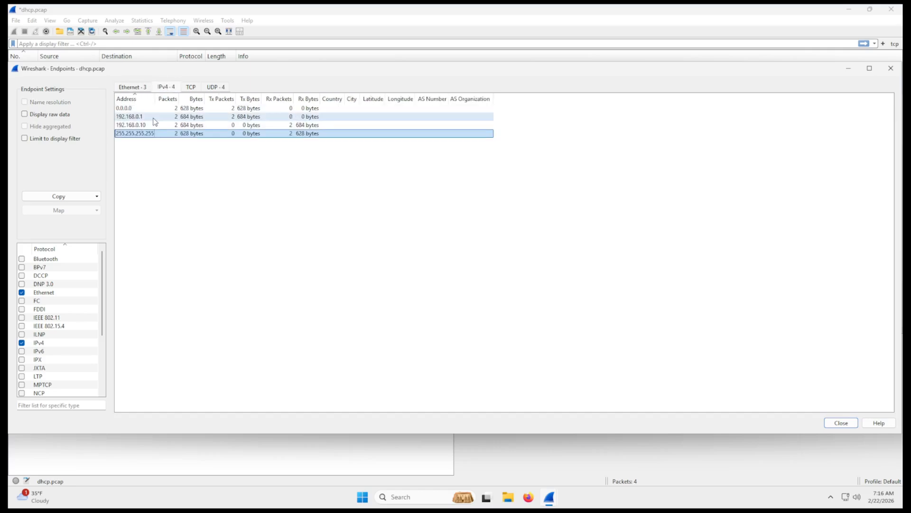
pyautogui.click(132, 87)
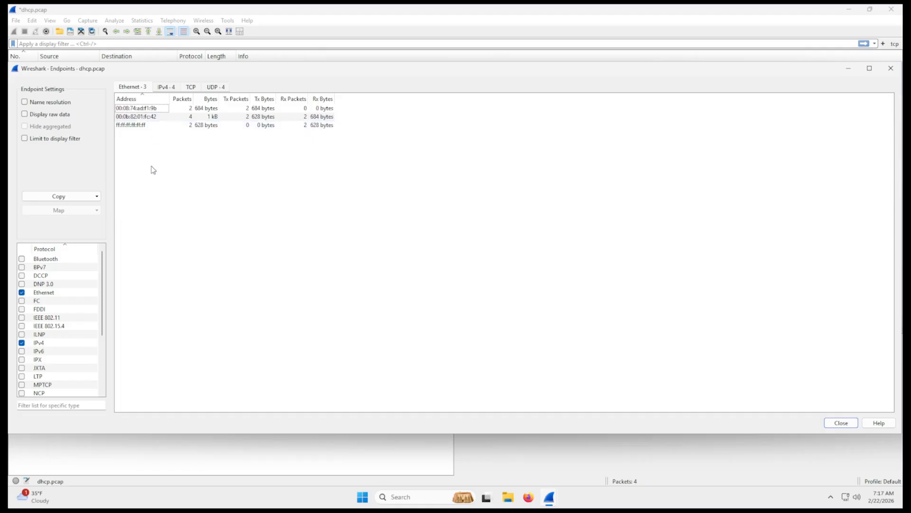
pyautogui.click(167, 108)
pyautogui.click(154, 118)
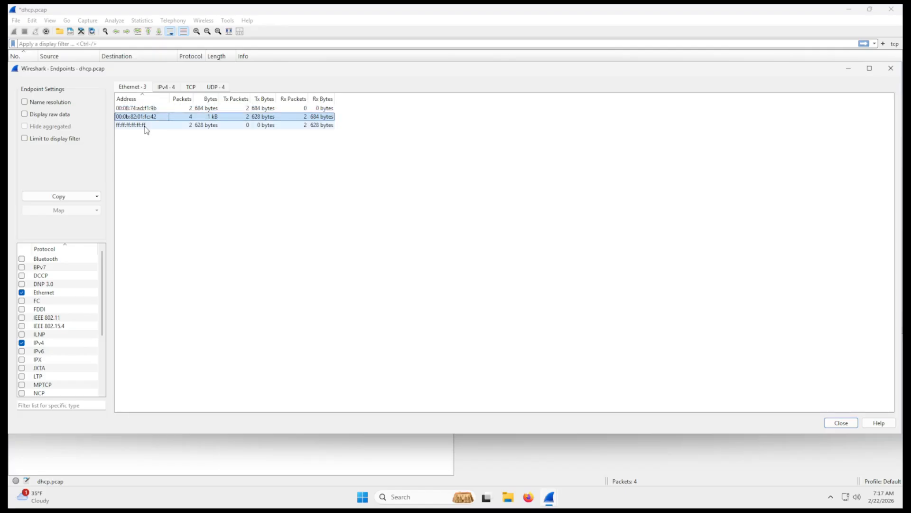
pyautogui.click(146, 127)
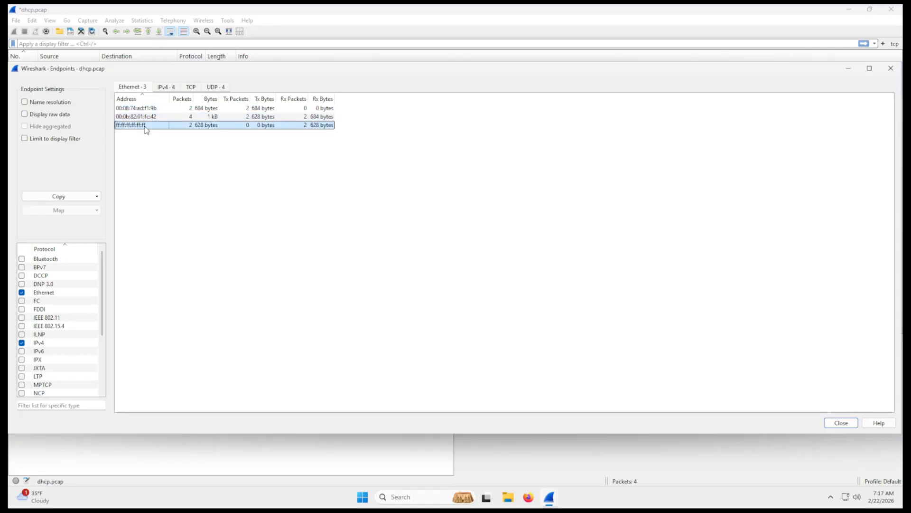
pyautogui.press('Escape')
# - Open the Packet Lengths statistics, enlarge the window to review the length ranges, and close it
pyautogui.click(142, 20)
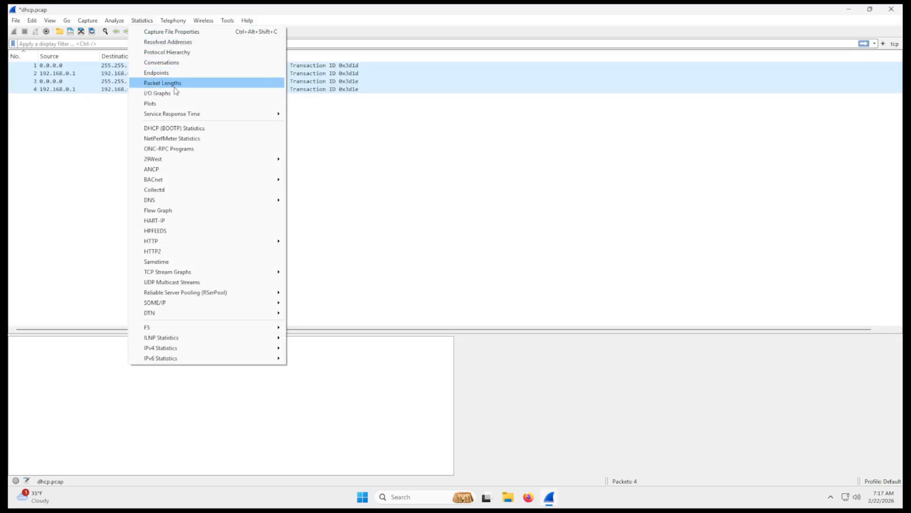
pyautogui.click(181, 88)
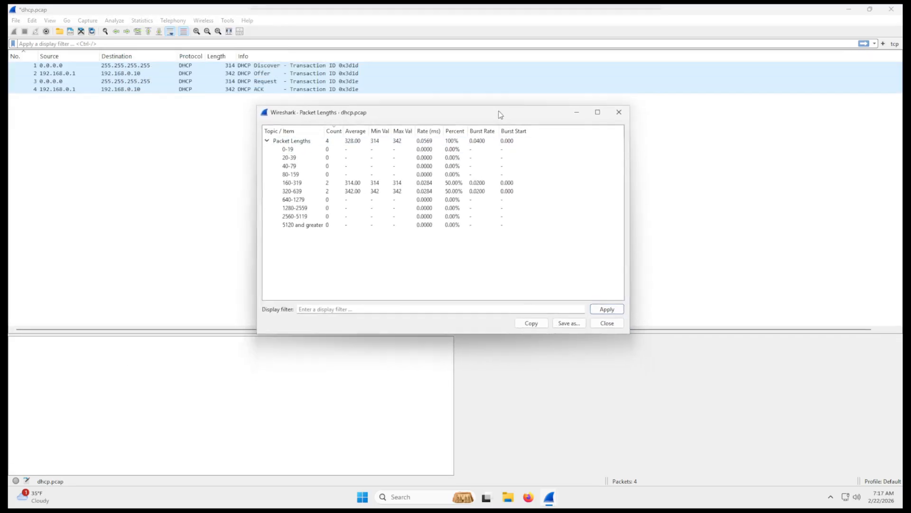
pyautogui.moveTo(614, 306); pyautogui.dragTo(683, 433)
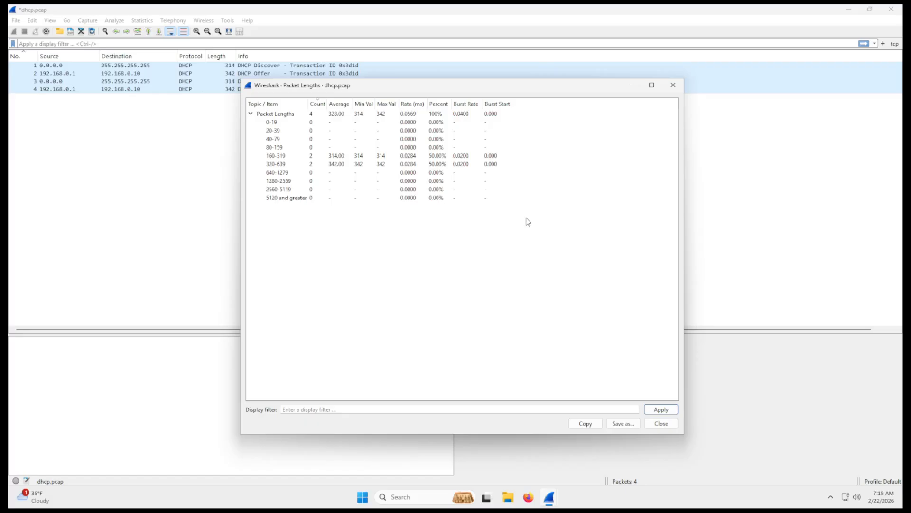
pyautogui.click(673, 85)
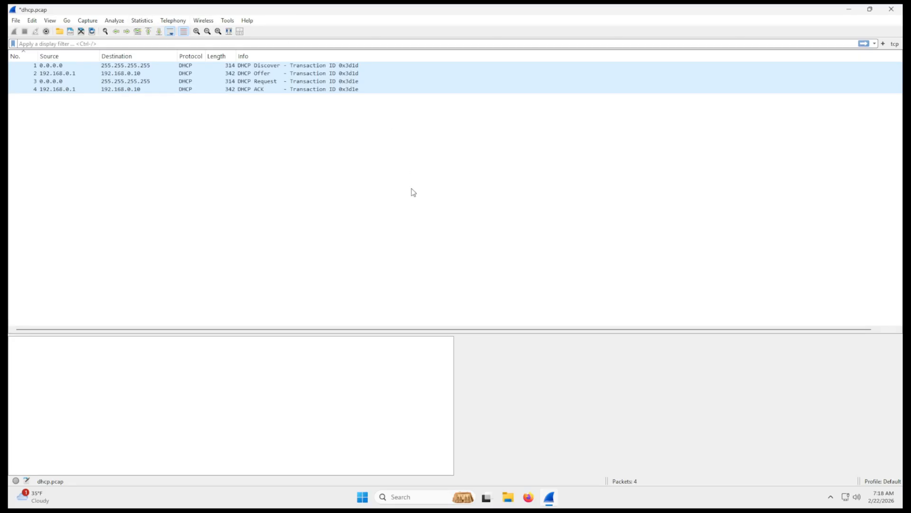
# - Open the I/O Graphs, examine the plotted packets per second over a wider range, and close the window
pyautogui.click(142, 21)
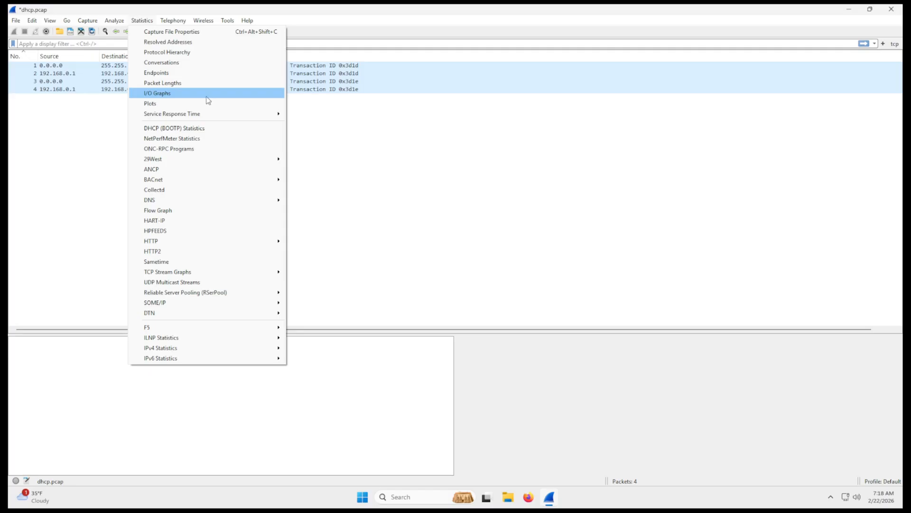
pyautogui.click(207, 94)
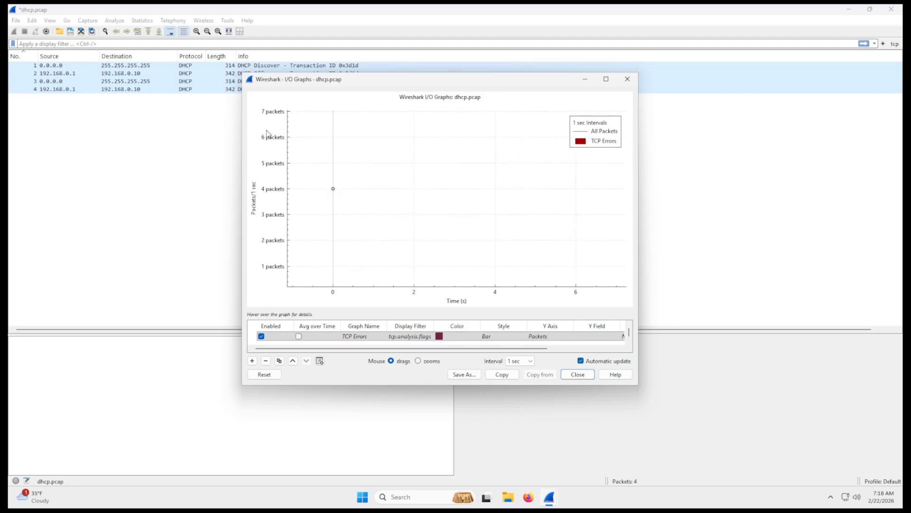
pyautogui.moveTo(352, 243); pyautogui.dragTo(322, 230)
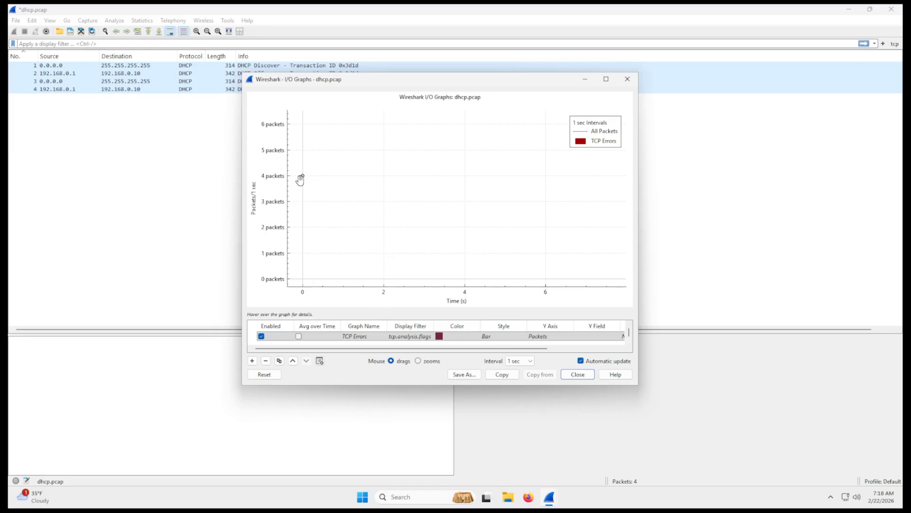
pyautogui.moveTo(334, 177)
pyautogui.mouseDown()
pyautogui.moveTo(343, 189)
pyautogui.moveTo(349, 182)
pyautogui.mouseUp()
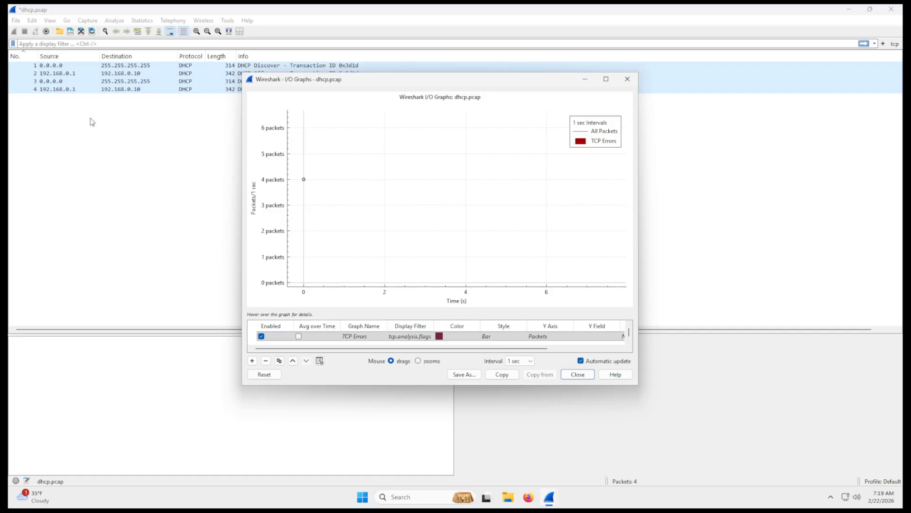
pyautogui.scroll(-3, 374, 176)
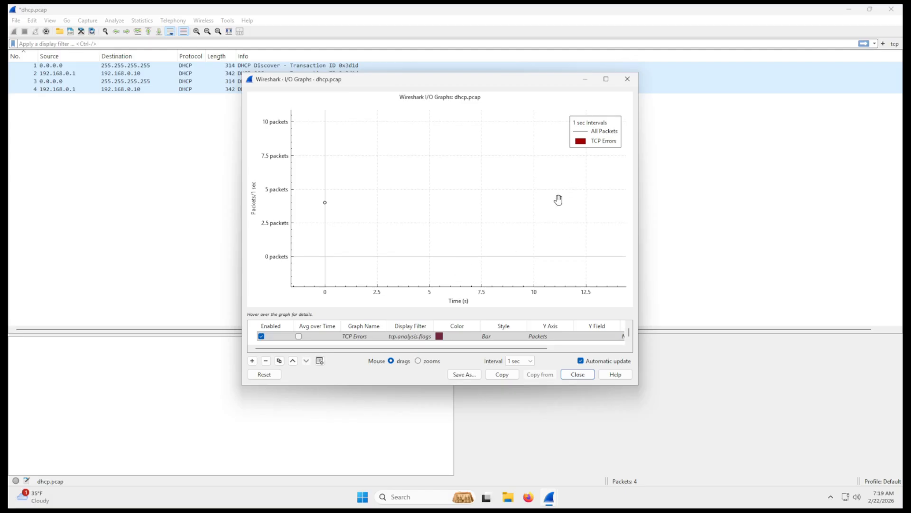
pyautogui.click(627, 79)
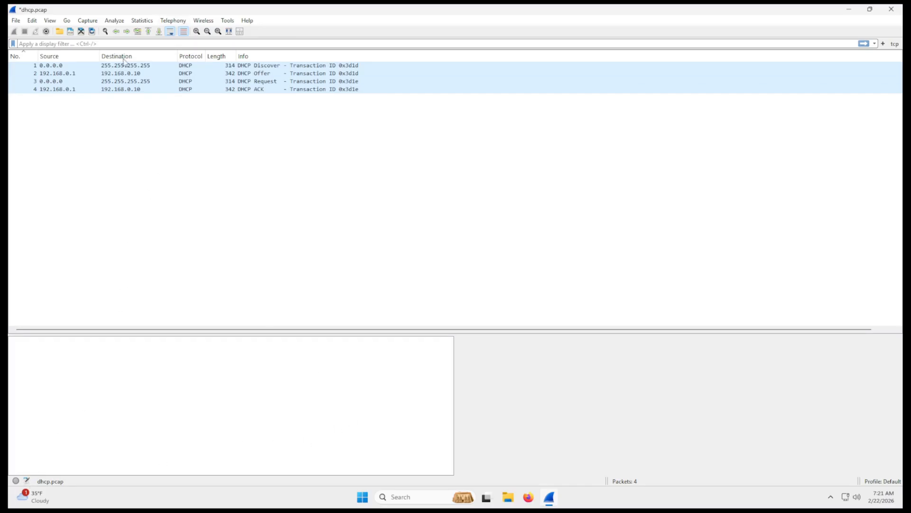
# - Examine the DHCP ACK packet's protocol layers, including the UDP source port and the expanded Dynamic Host Configuration Protocol details
pyautogui.click(68, 91)
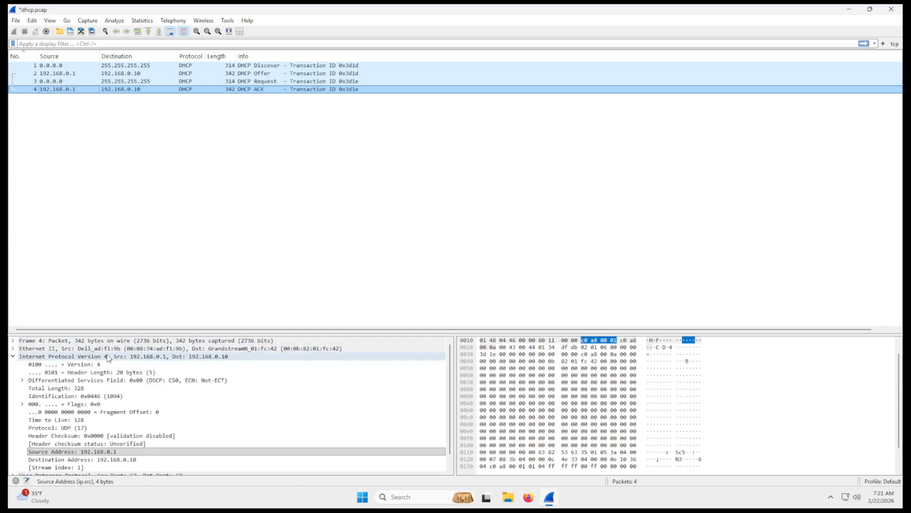
pyautogui.scroll(-1, 108, 362)
pyautogui.scroll(1, 14, 345)
pyautogui.click(14, 341)
pyautogui.scroll(-9, 74, 367)
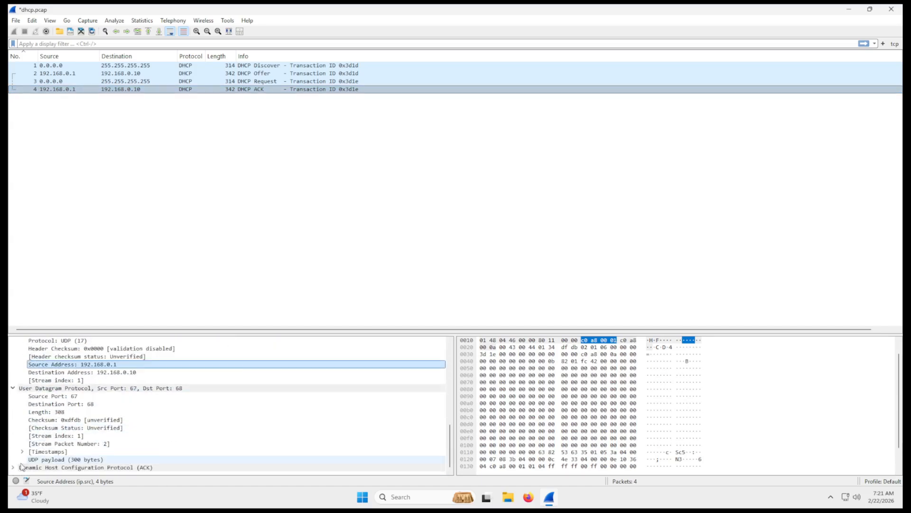
pyautogui.click(12, 468)
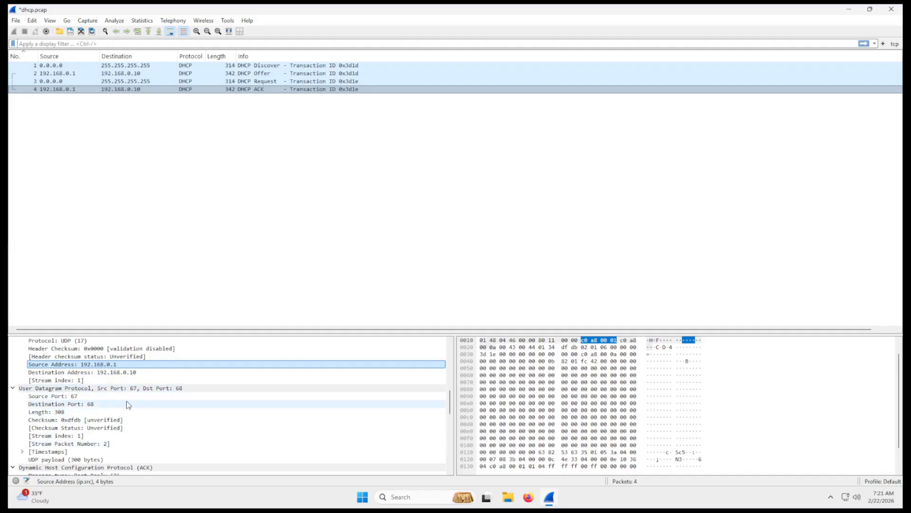
pyautogui.click(54, 396)
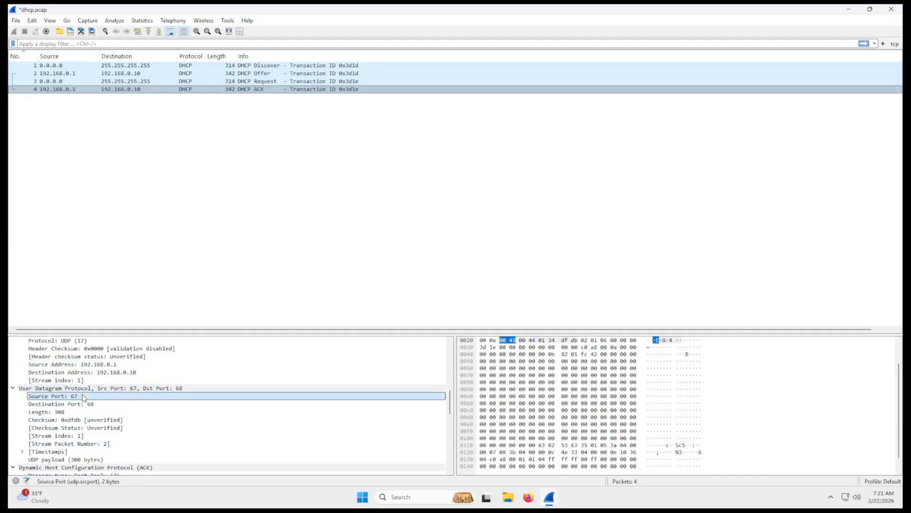
pyautogui.scroll(-5, 165, 456)
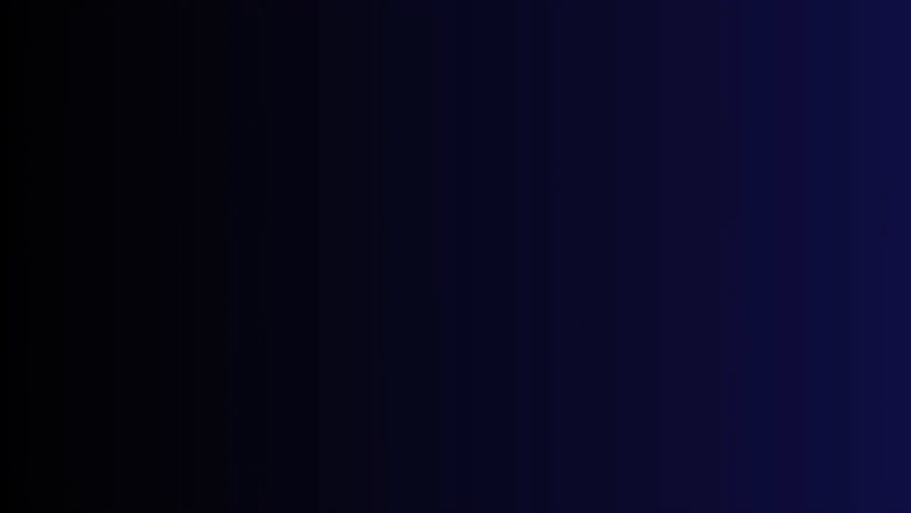